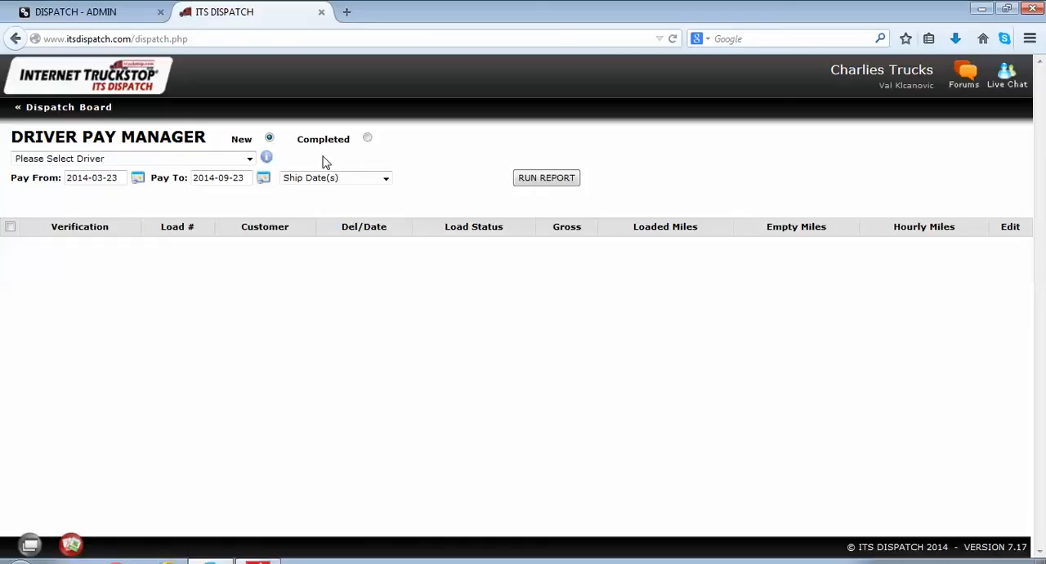
# Step: Select the first active driver and set the pay period from 2014-06-22 to 2014-06-27
pyautogui.click(250, 161)
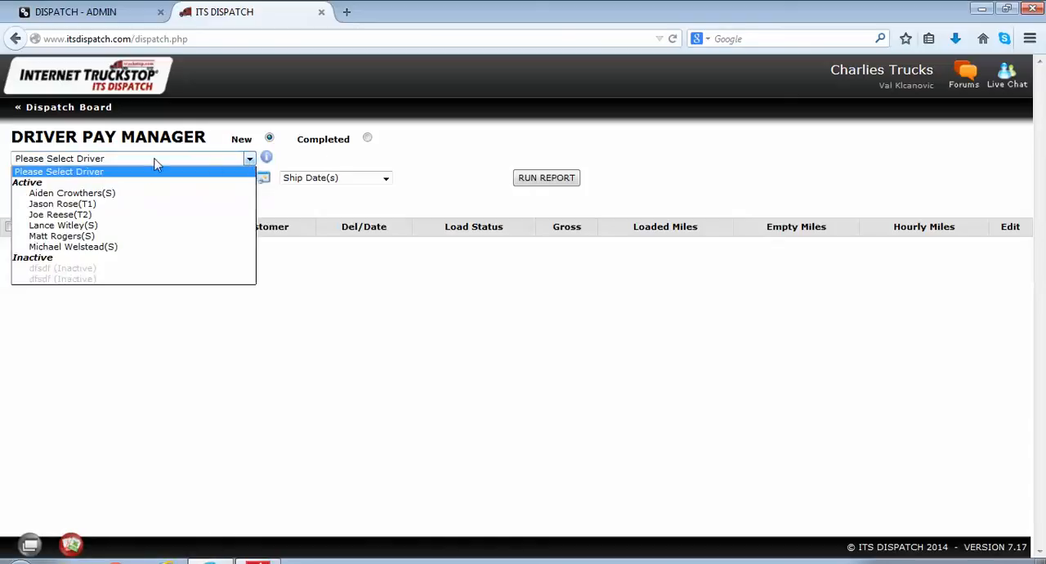
pyautogui.click(129, 195)
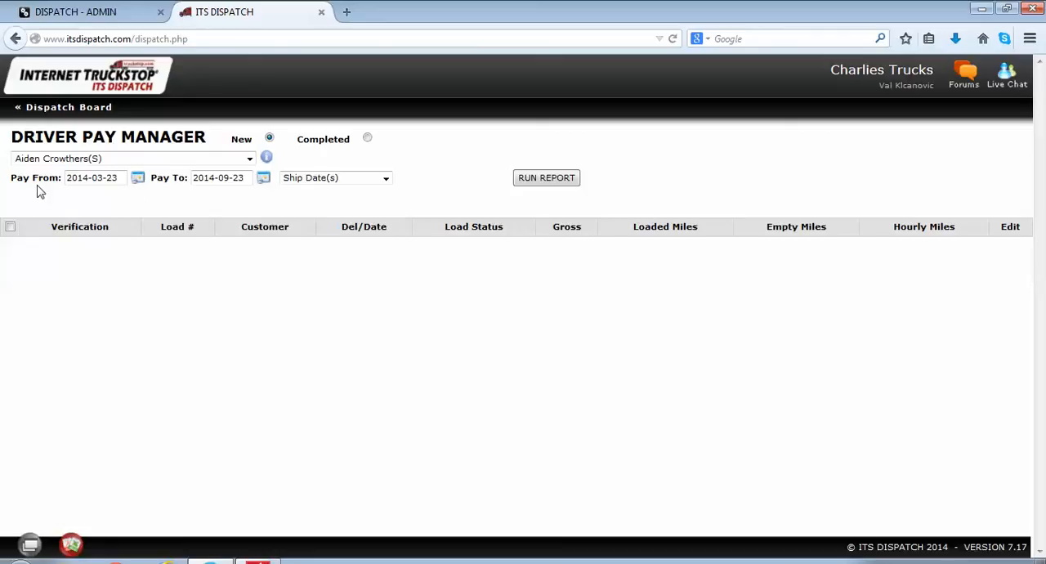
pyautogui.click(139, 181)
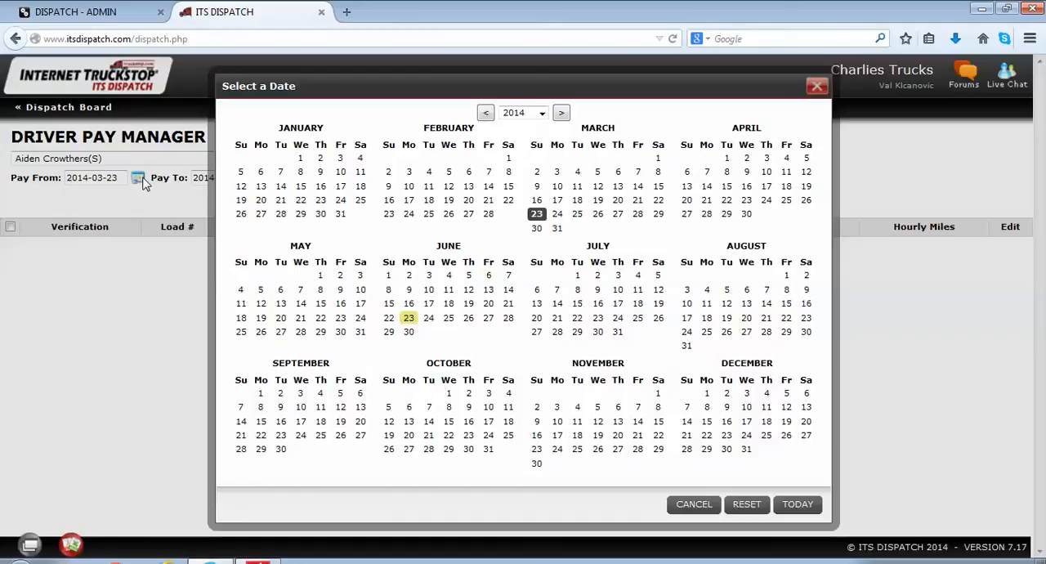
pyautogui.click(389, 318)
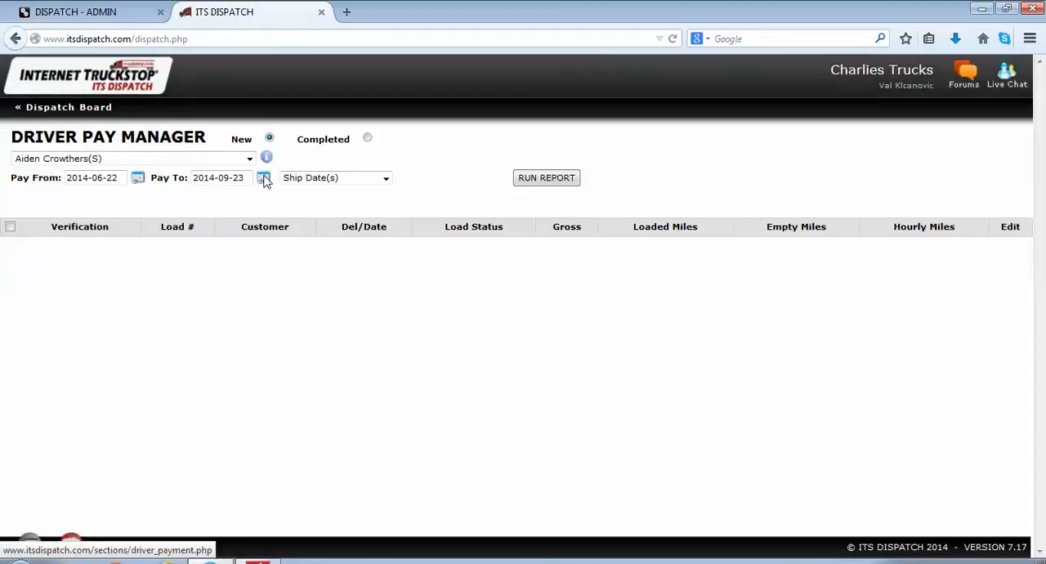
pyautogui.click(264, 178)
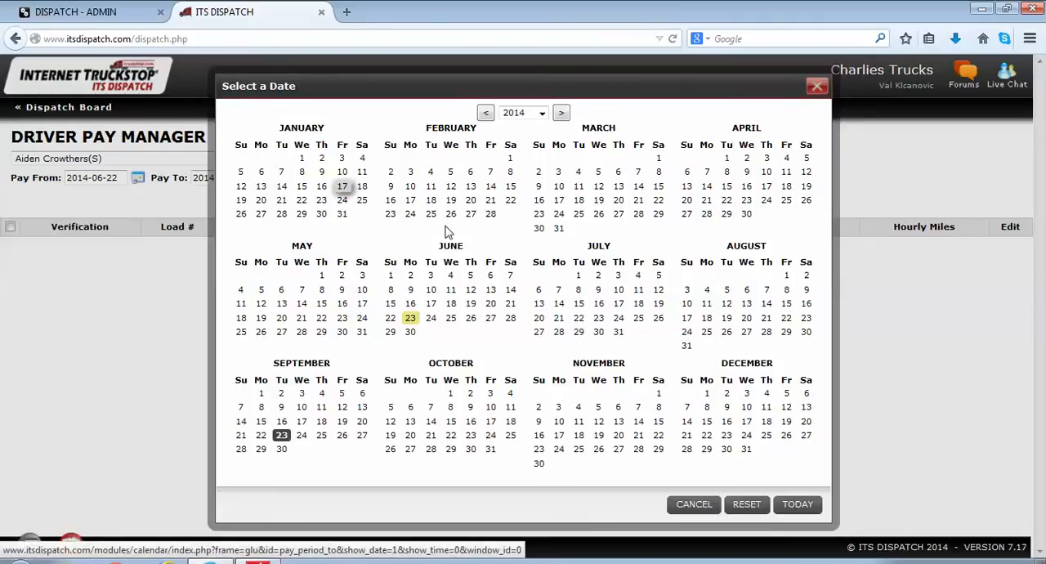
pyautogui.click(491, 319)
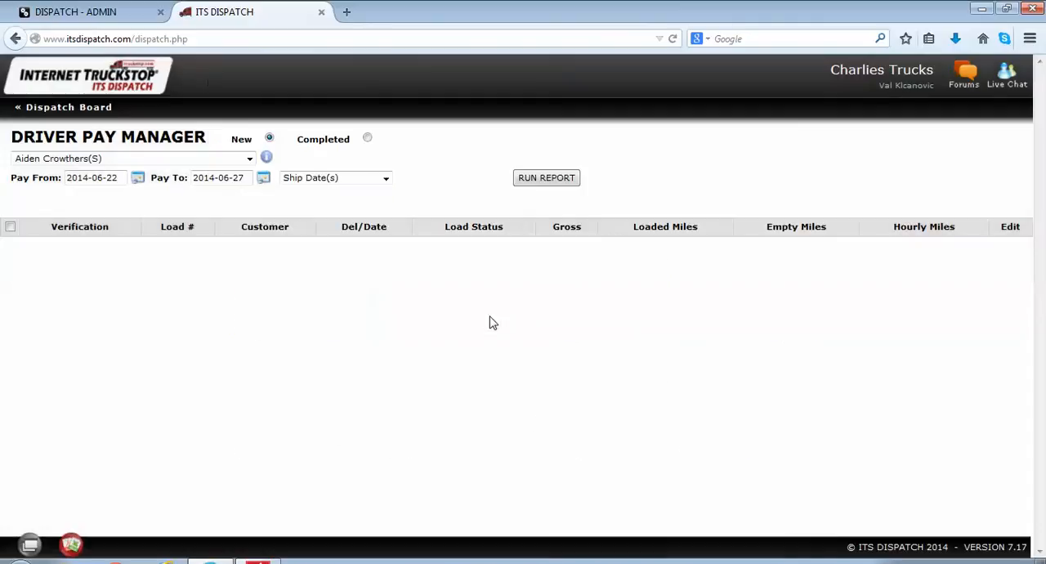
# Step: Keep Ship Date(s) as the date basis and run the driver pay report
pyautogui.click(386, 179)
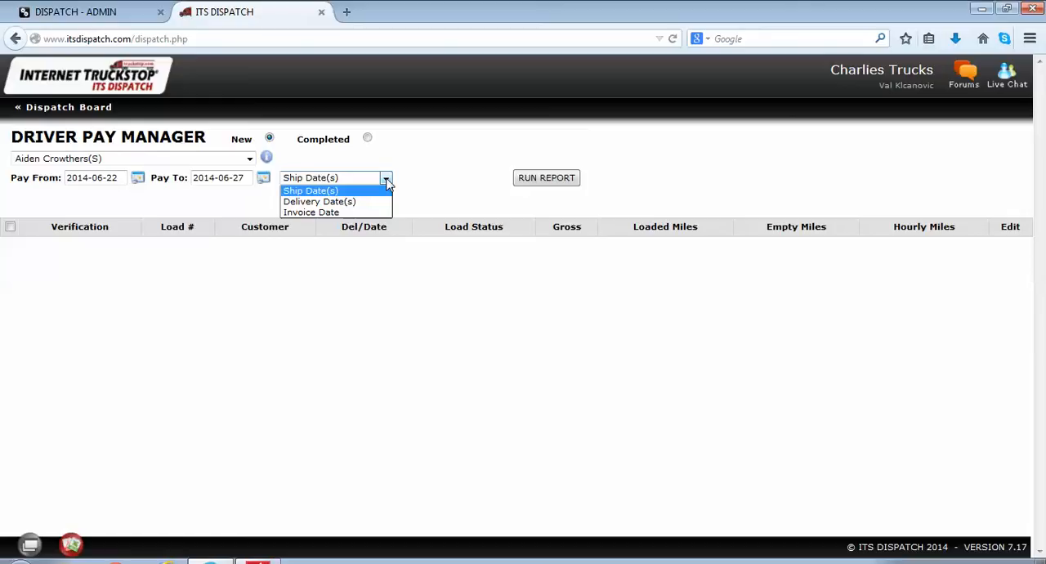
pyautogui.click(388, 182)
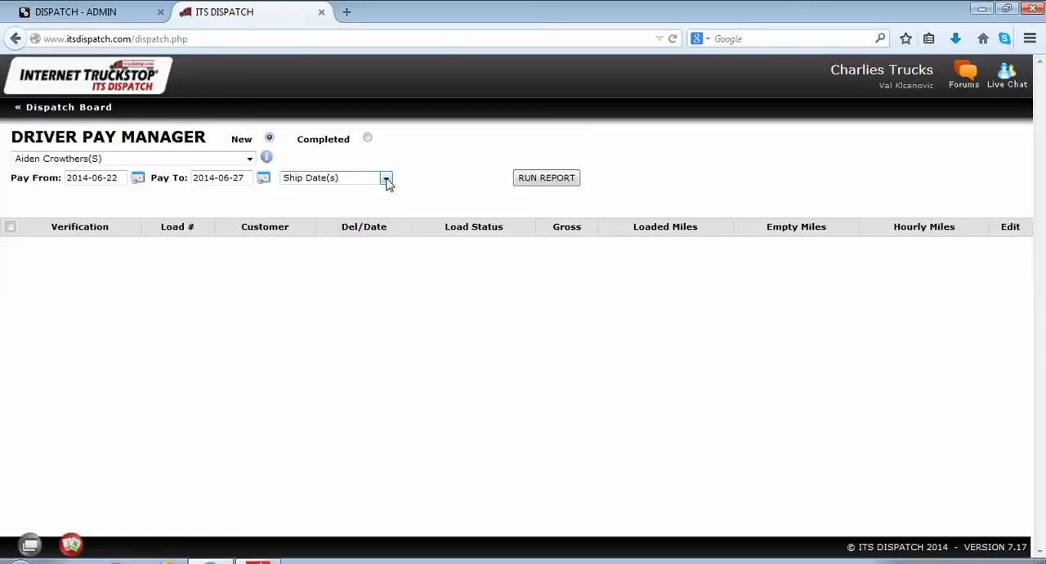
pyautogui.click(540, 179)
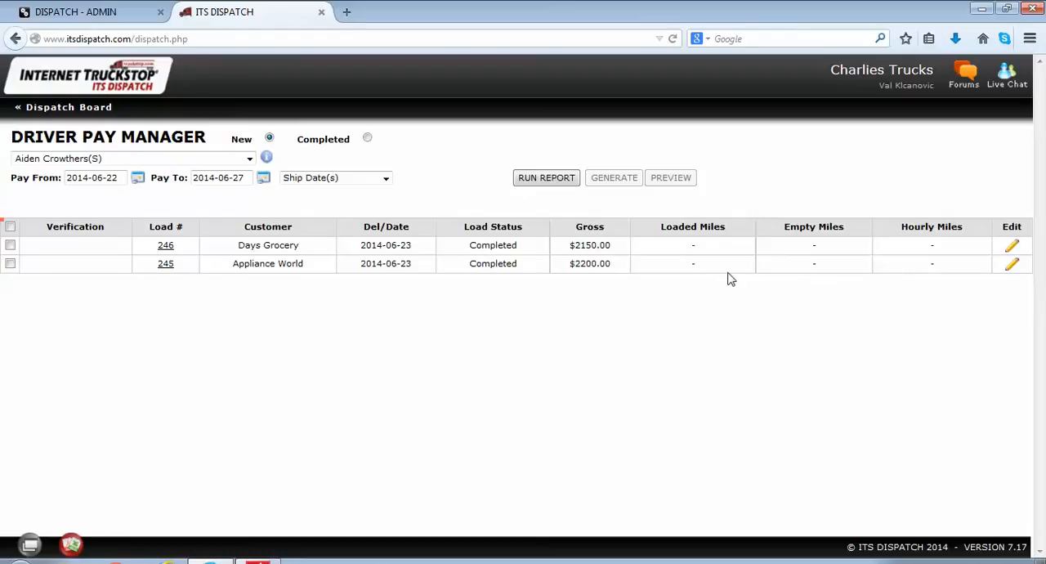
# Step: Open the pay details of the Appliance World load and examine its line haul rate, percentage, total pay and grand total
pyautogui.click(1014, 267)
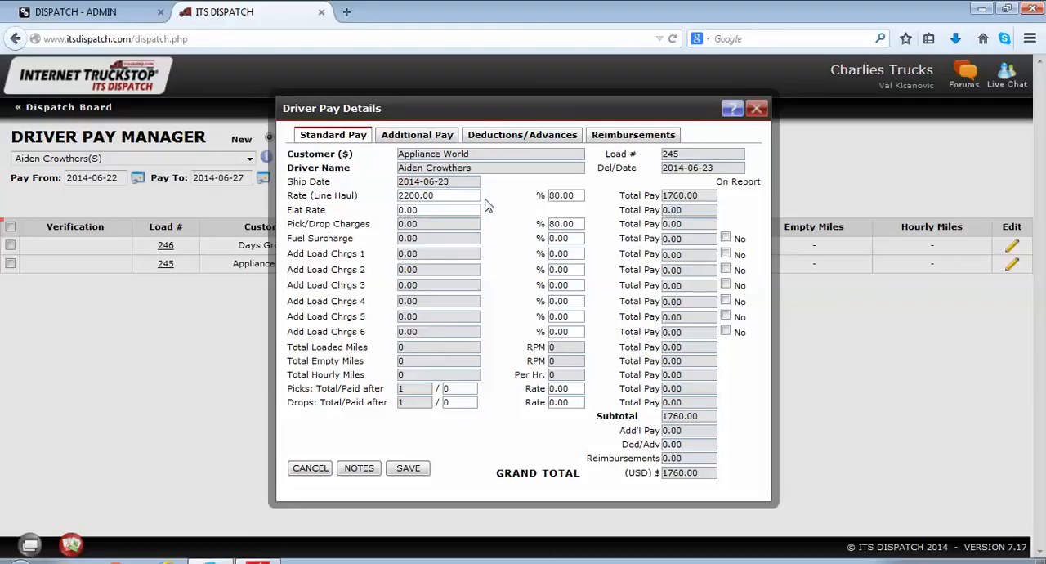
pyautogui.moveTo(448, 196); pyautogui.dragTo(381, 189)
pyautogui.moveTo(582, 196); pyautogui.dragTo(540, 195)
pyautogui.moveTo(703, 197); pyautogui.dragTo(652, 195)
pyautogui.moveTo(710, 472); pyautogui.dragTo(654, 460)
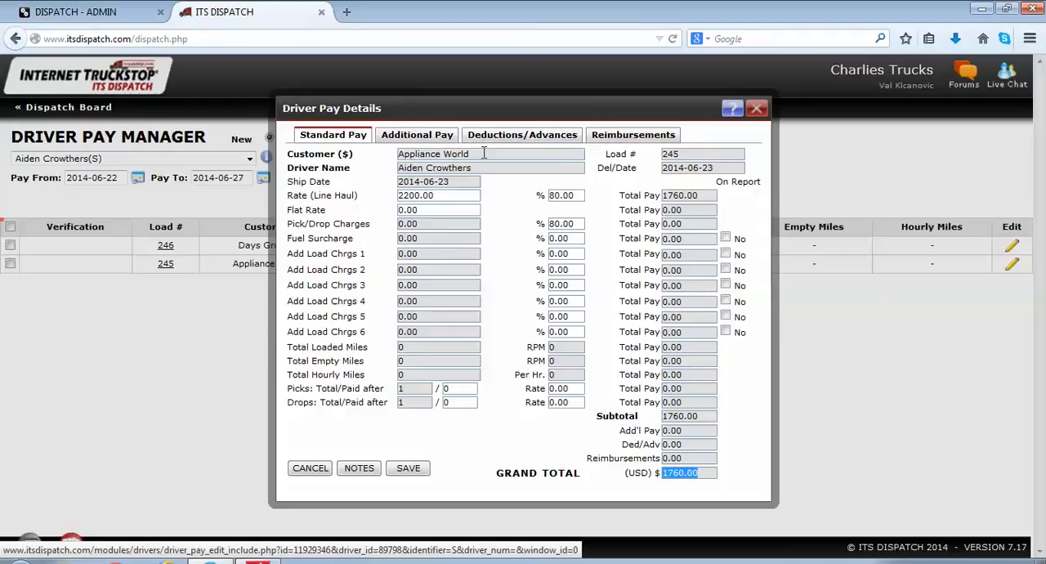
# Step: Add an additional pay item "unloading" with an amount of 100 to the Appliance World load
pyautogui.click(431, 137)
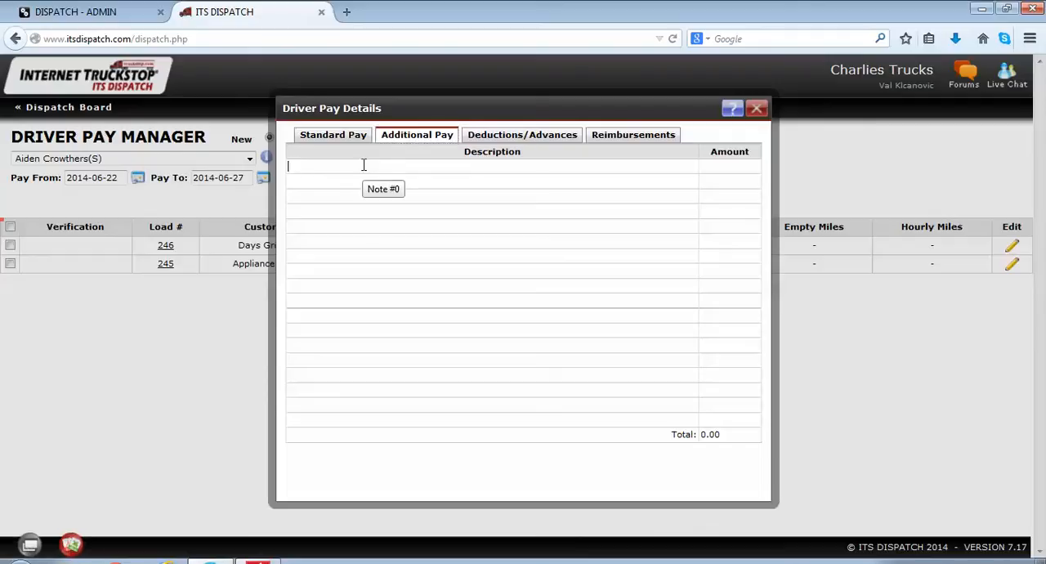
pyautogui.write('un')
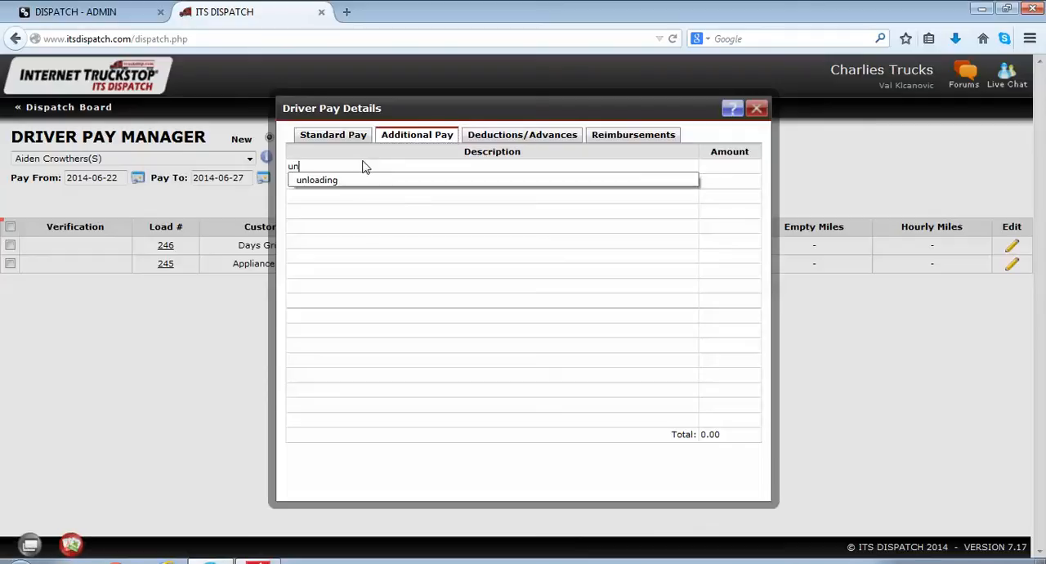
pyautogui.click(335, 179)
pyautogui.click(725, 167)
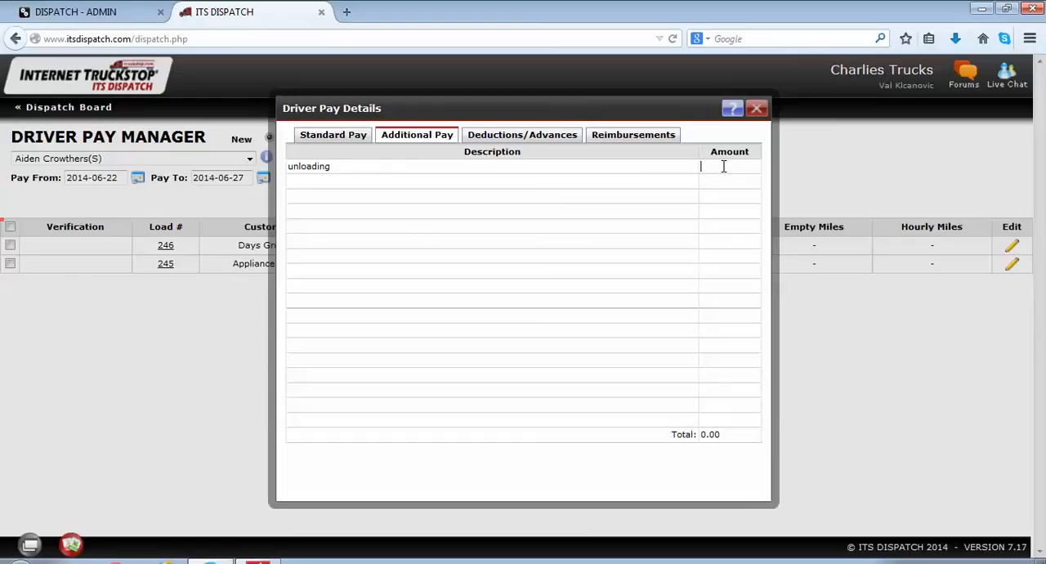
pyautogui.write('100')
# Step: Add a "fuel advance" deduction of 250 to the load's driver pay
pyautogui.click(558, 141)
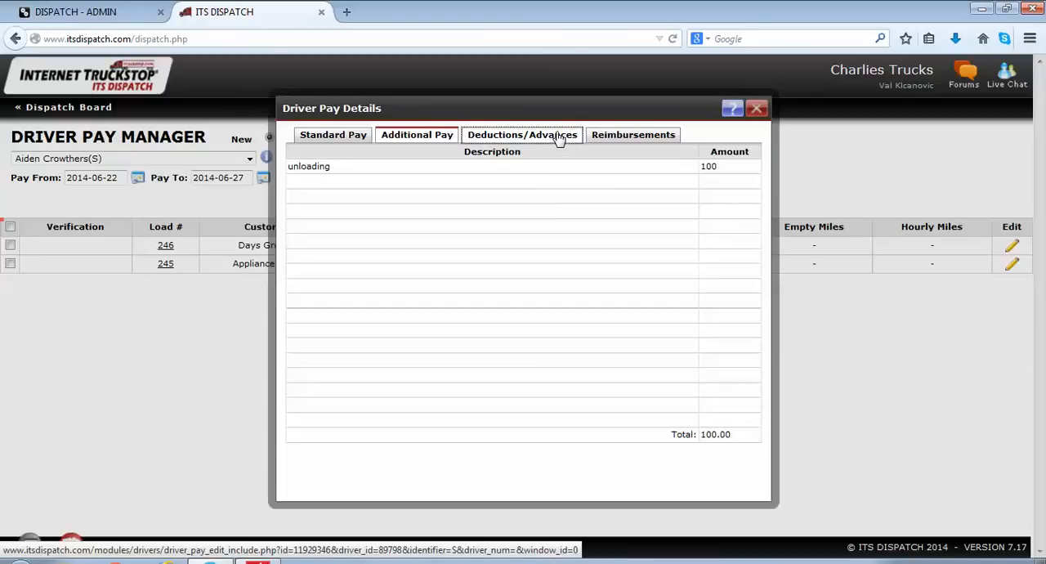
pyautogui.click(329, 166)
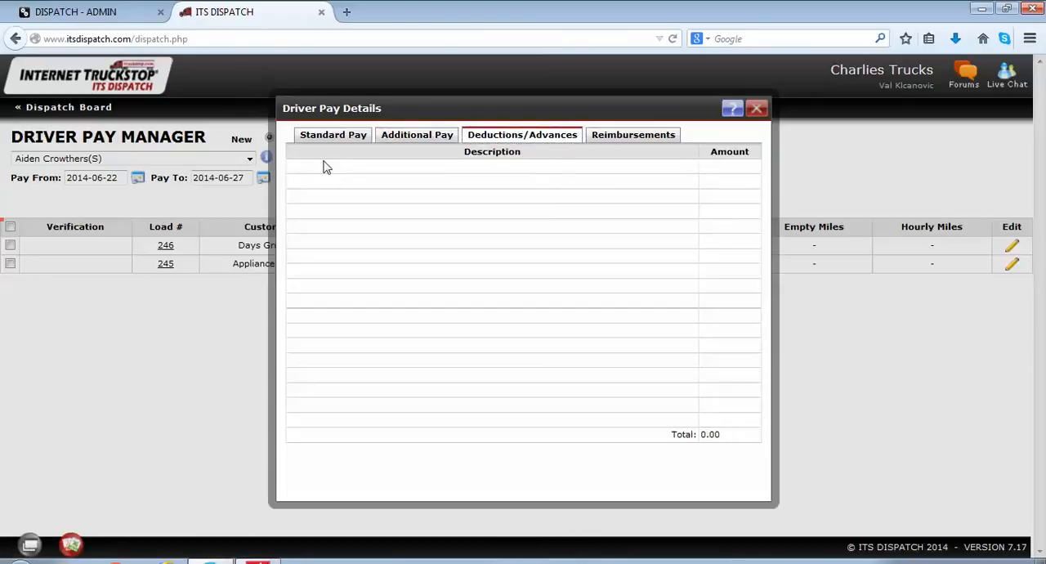
pyautogui.write('fuel')
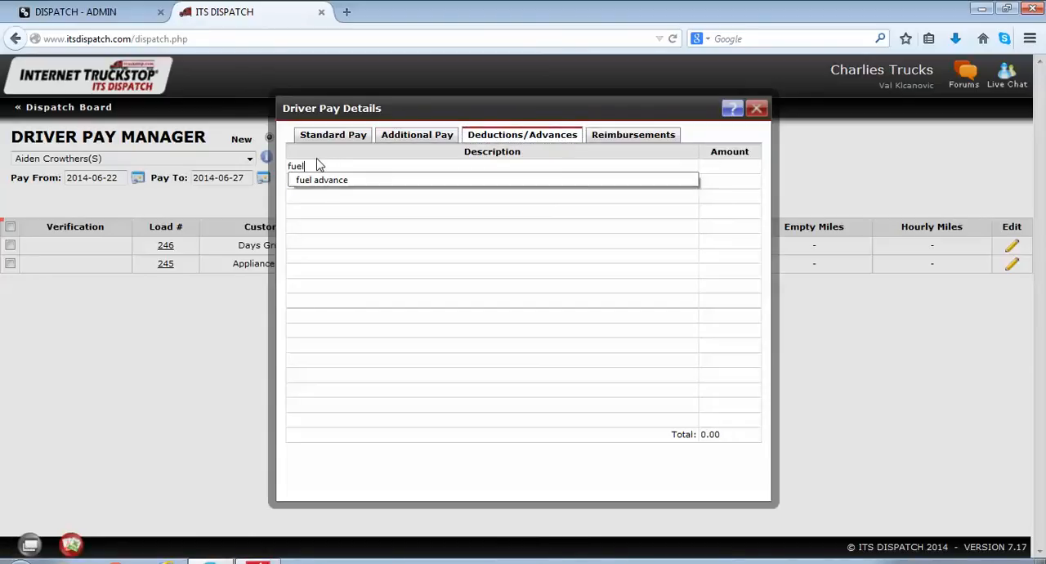
pyautogui.click(313, 179)
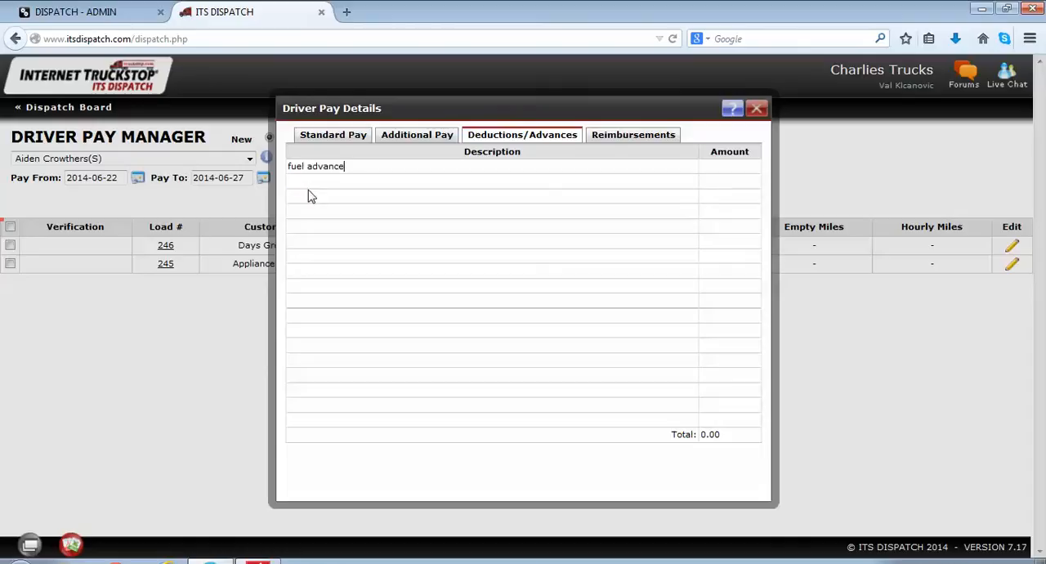
pyautogui.click(716, 166)
pyautogui.write('250')
# Step: Add a "toll tickets" reimbursement of 80 to the load's driver pay
pyautogui.click(645, 137)
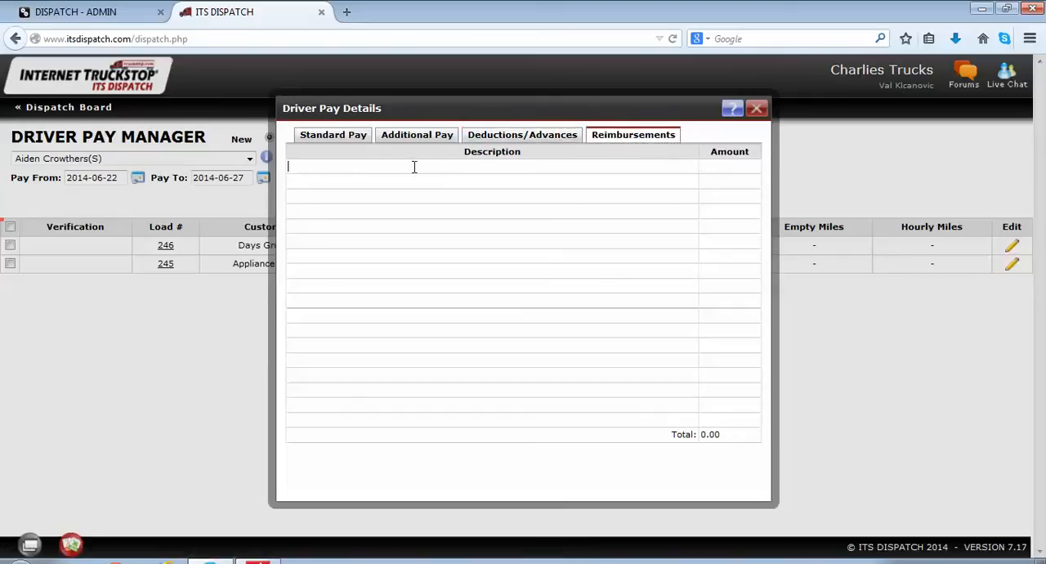
pyautogui.write('t')
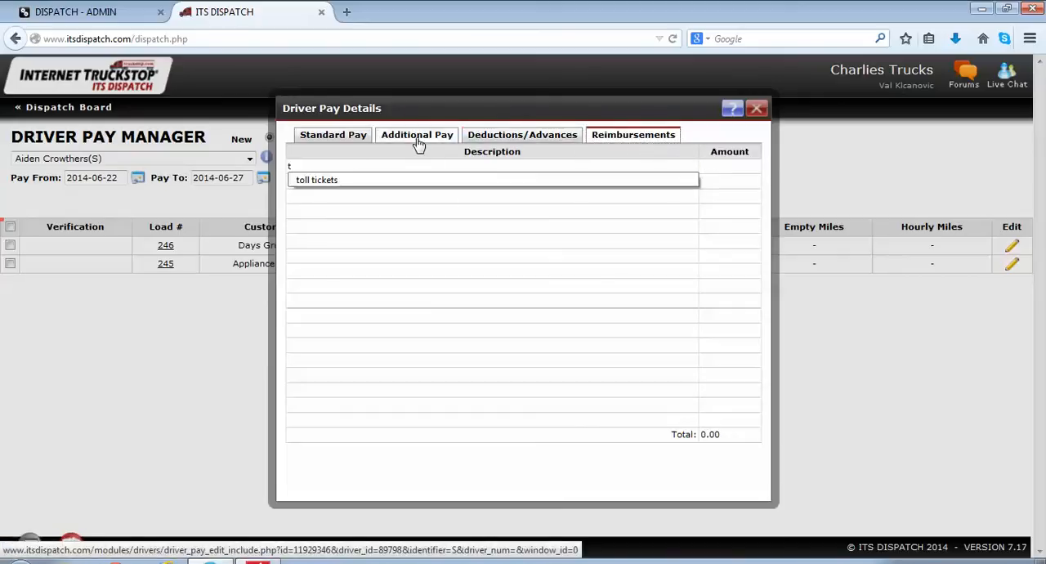
pyautogui.click(340, 183)
pyautogui.click(734, 172)
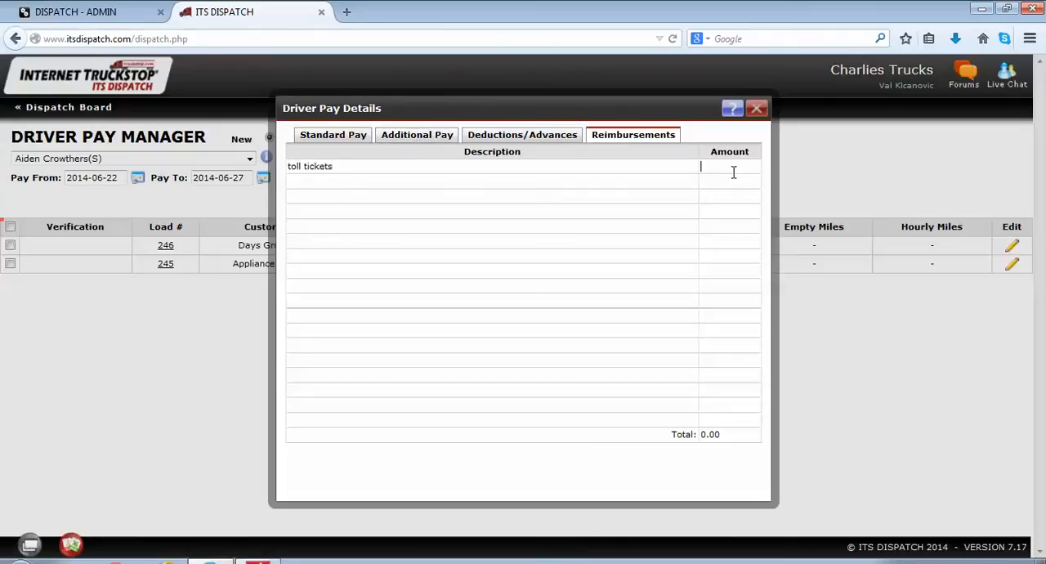
pyautogui.write('80')
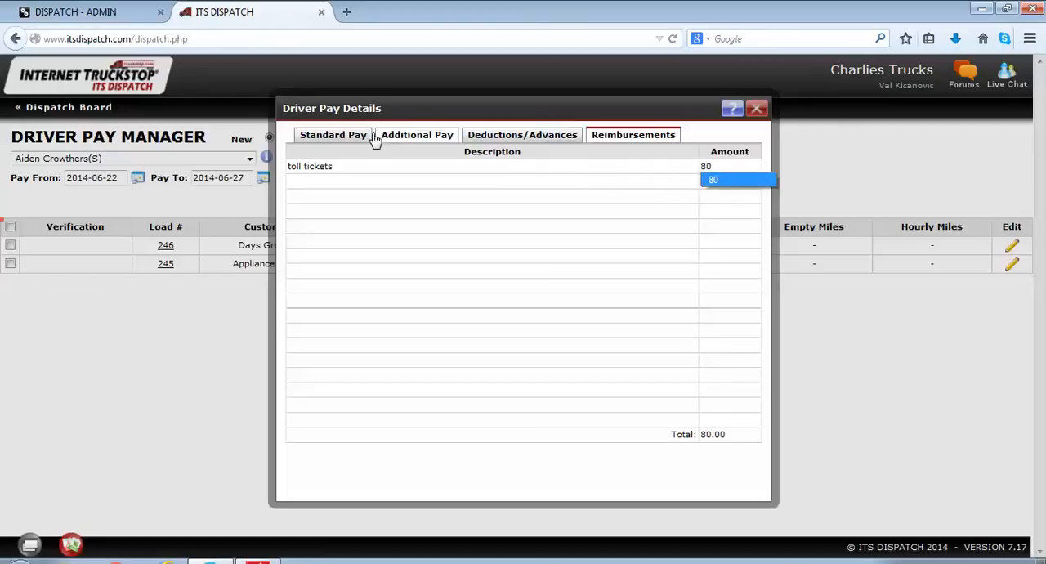
# Step: Check the subtotal, additional pay, deductions, reimbursements and grand total in the standard pay details, and save them
pyautogui.click(343, 136)
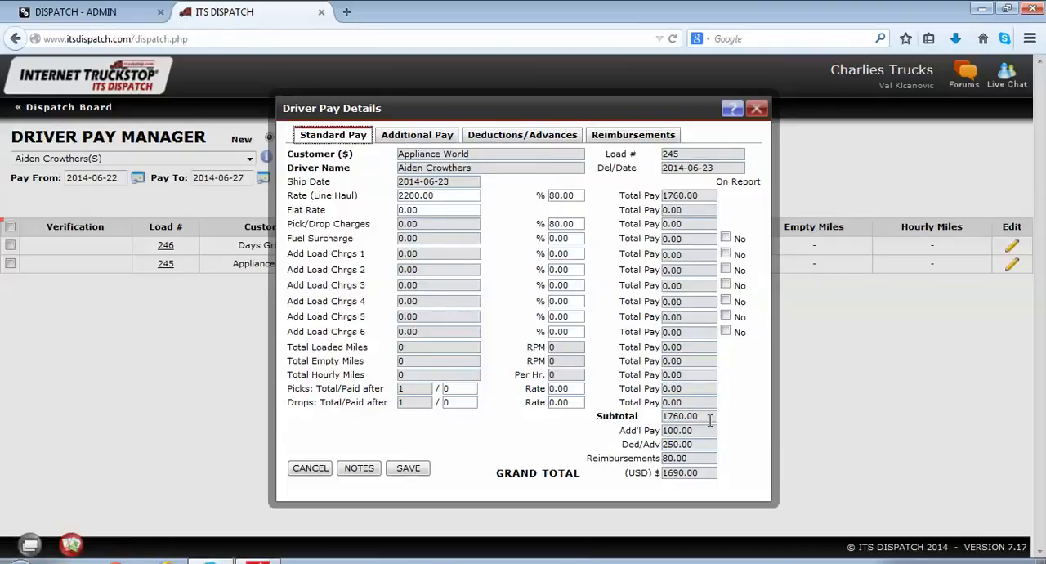
pyautogui.moveTo(710, 418); pyautogui.dragTo(659, 416)
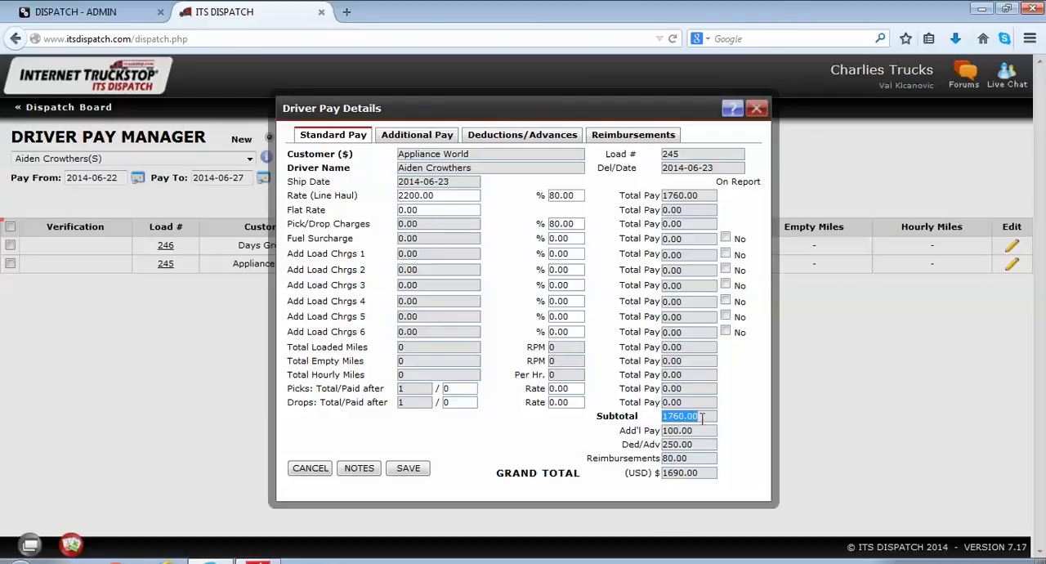
pyautogui.moveTo(701, 432); pyautogui.dragTo(676, 431)
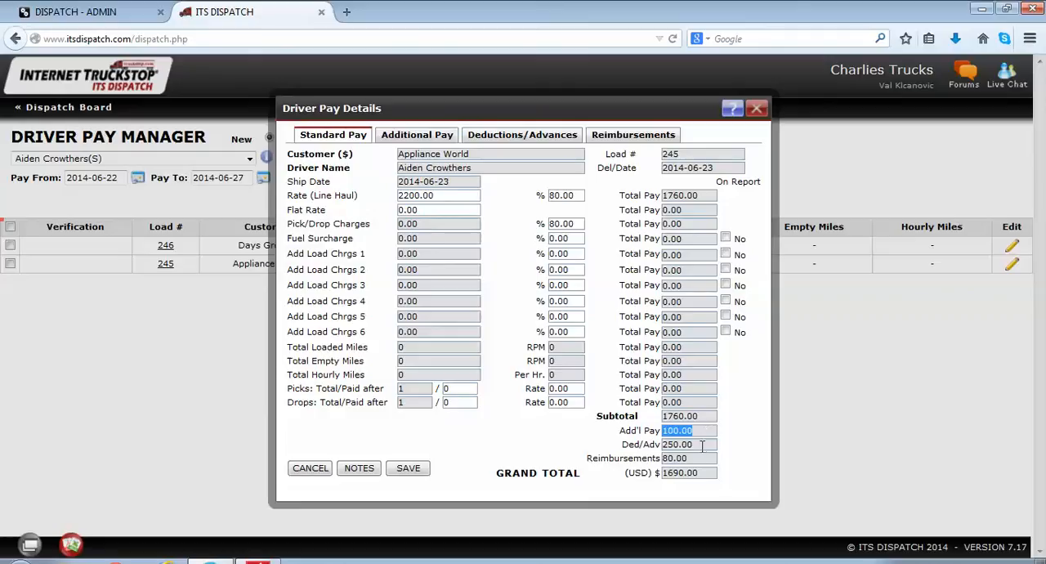
pyautogui.doubleClick(707, 445)
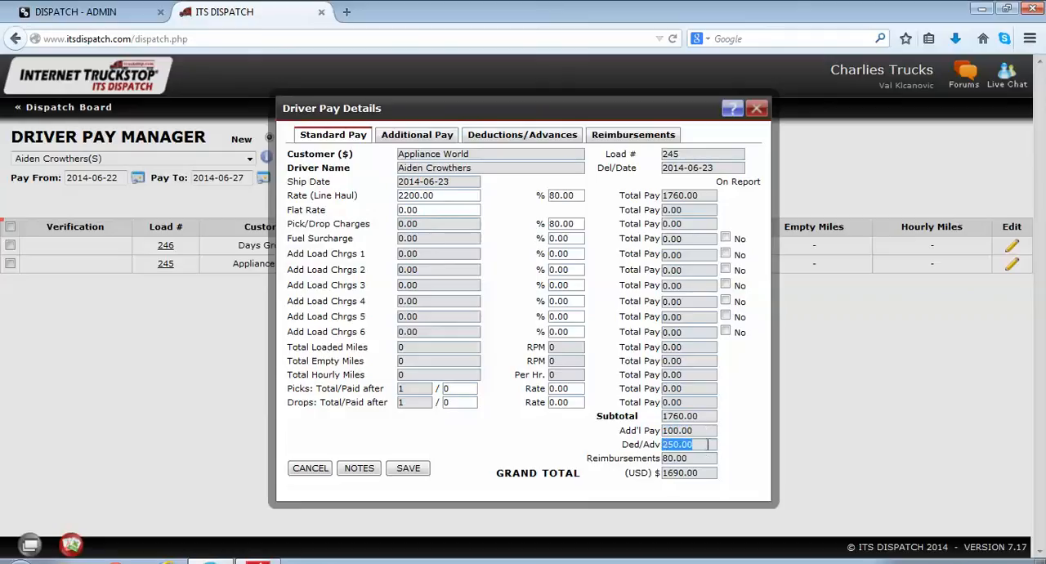
pyautogui.doubleClick(707, 456)
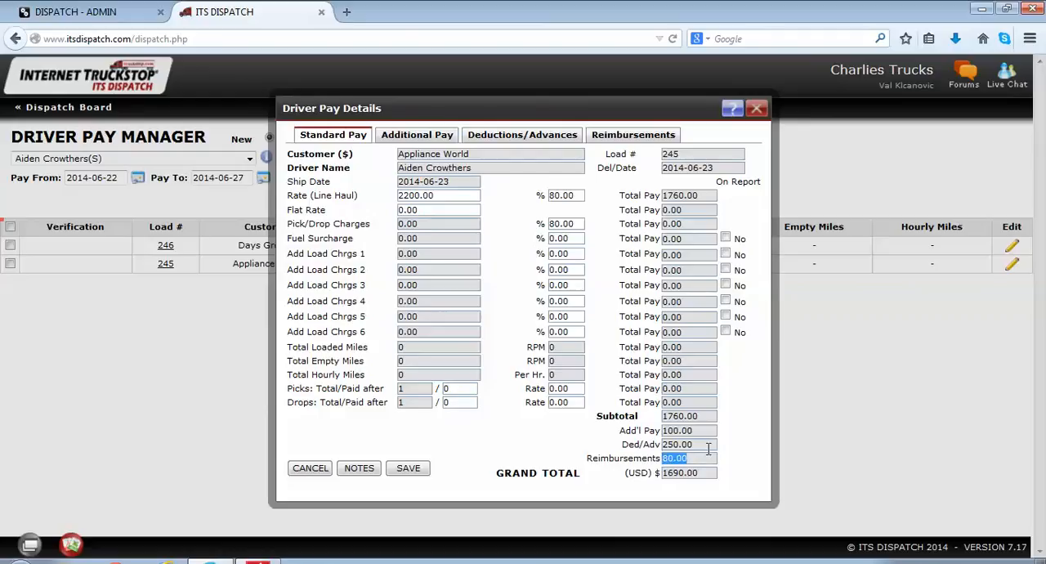
pyautogui.doubleClick(704, 473)
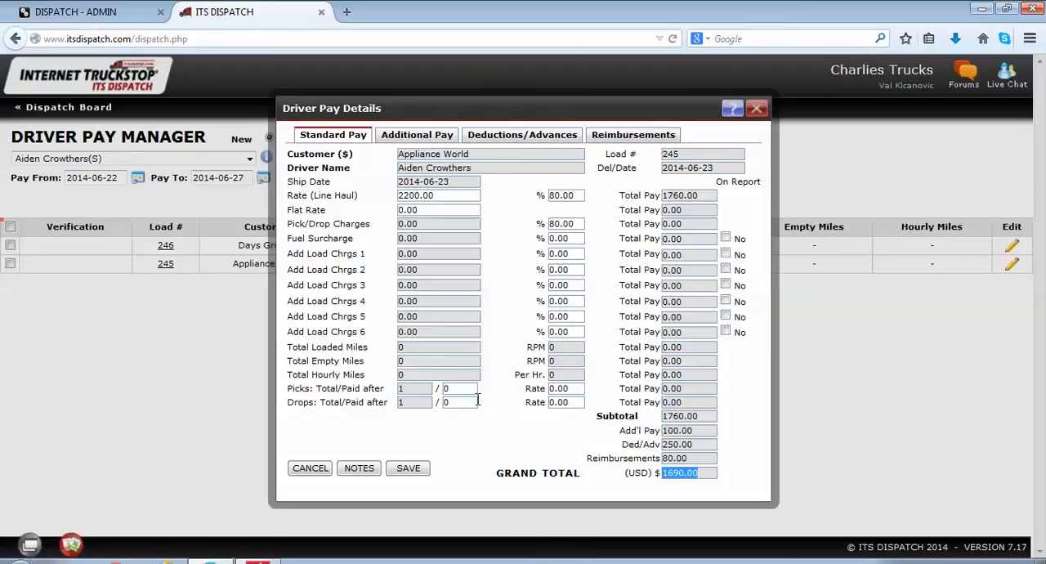
pyautogui.click(416, 471)
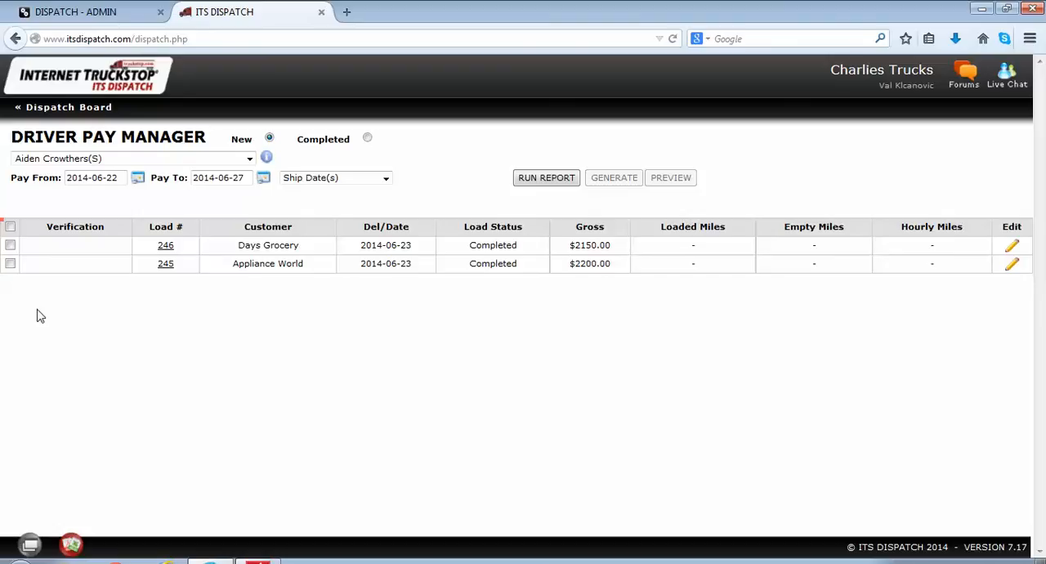
# Step: Select all listed loads for the driver's settlement
pyautogui.click(10, 264)
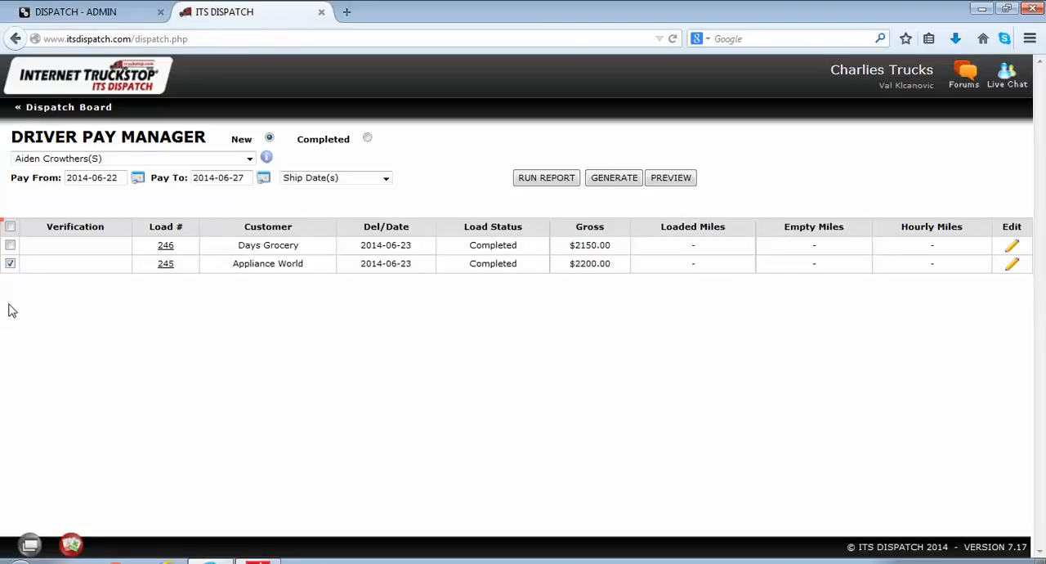
pyautogui.click(9, 264)
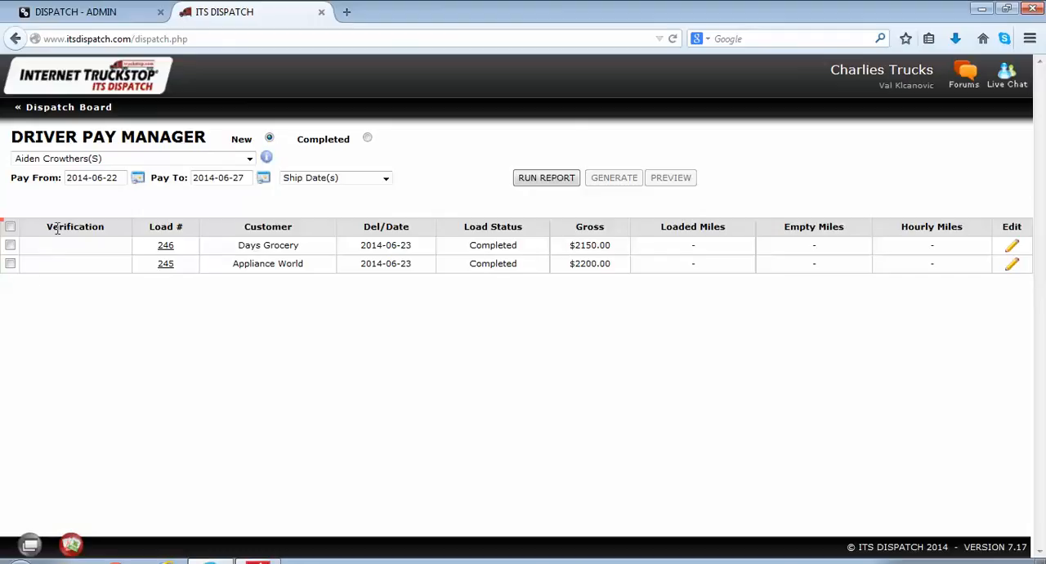
pyautogui.click(10, 229)
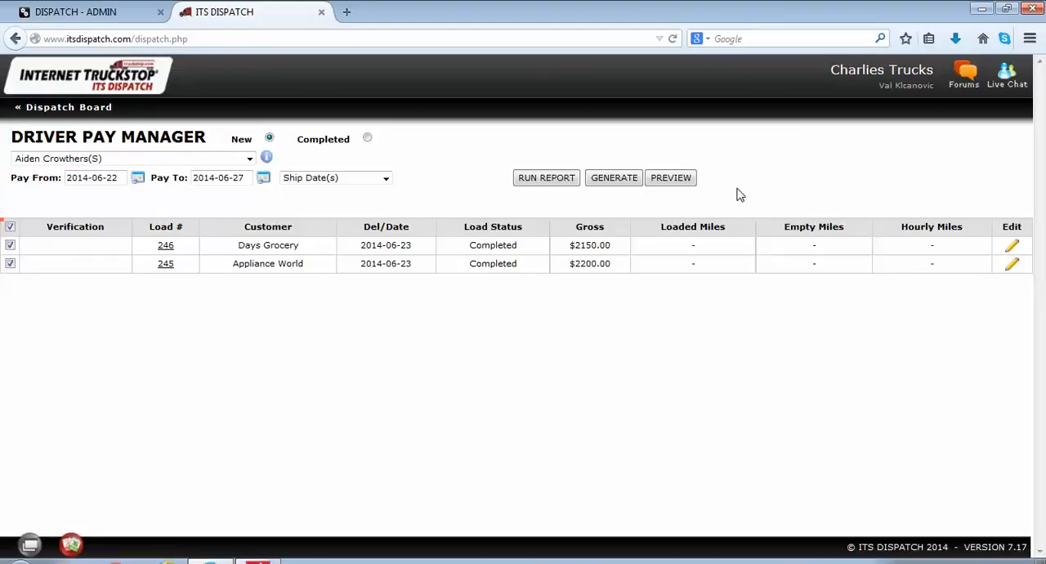
# Step: Start the settlement preview with recurring items included and add an "insurance" recurring deduction of 100
pyautogui.click(681, 183)
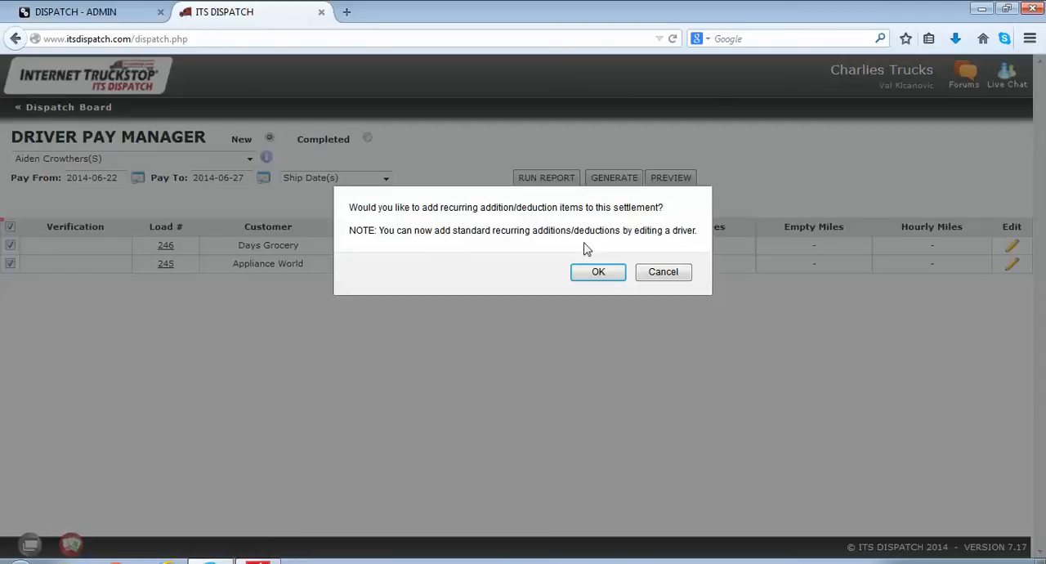
pyautogui.click(595, 277)
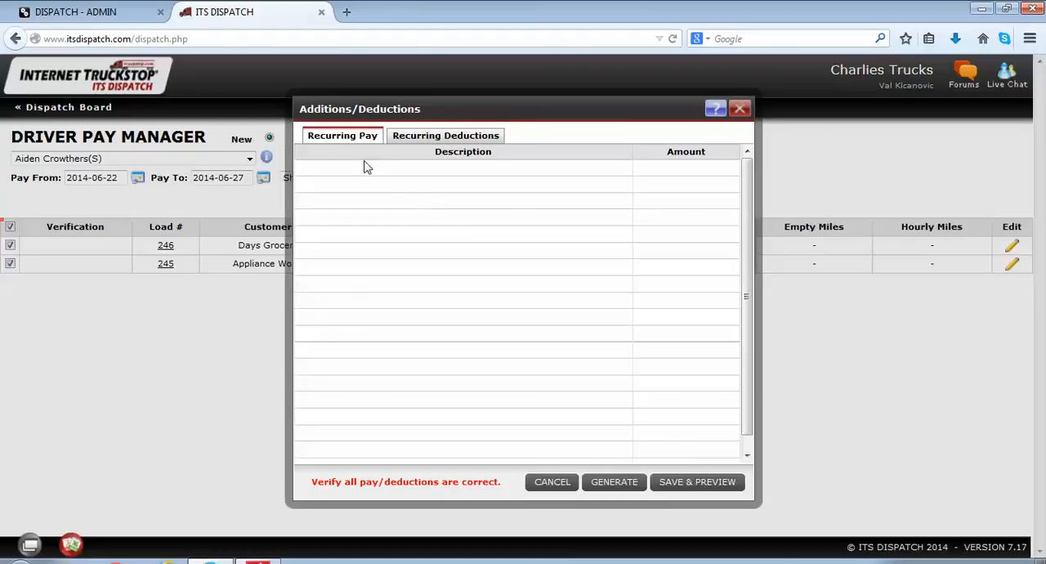
pyautogui.click(419, 137)
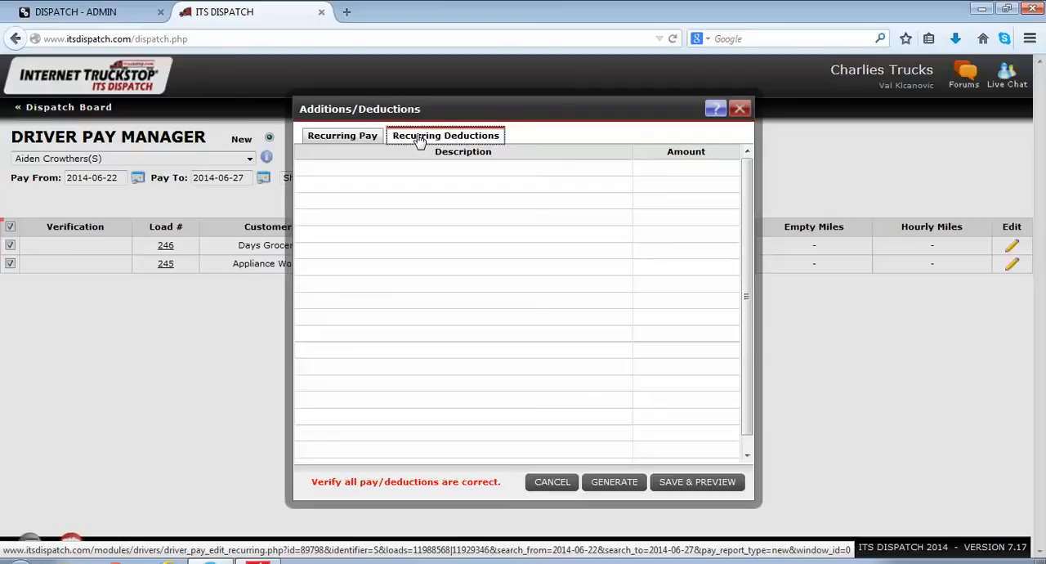
pyautogui.click(382, 168)
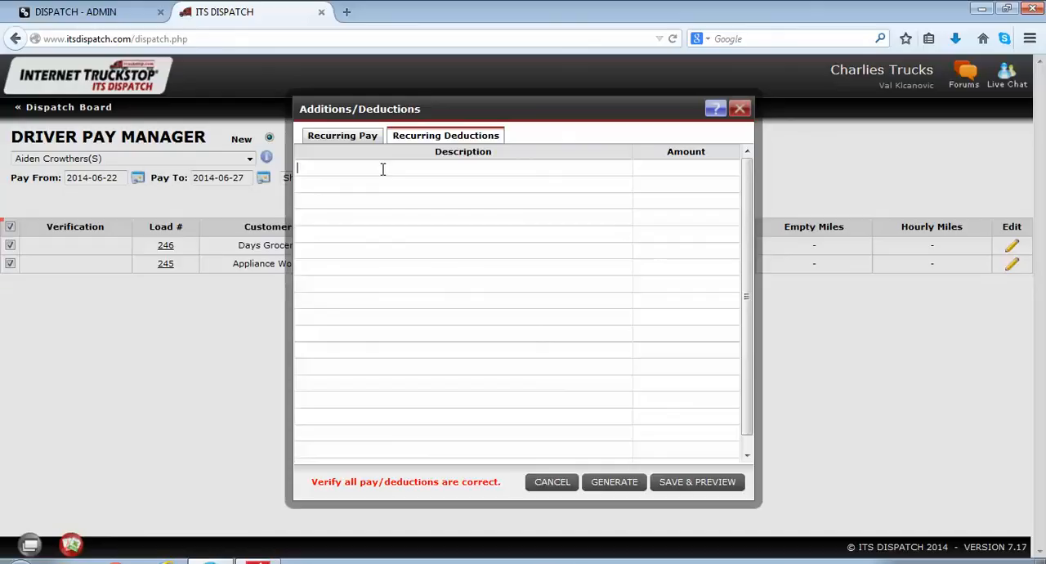
pyautogui.write('insur')
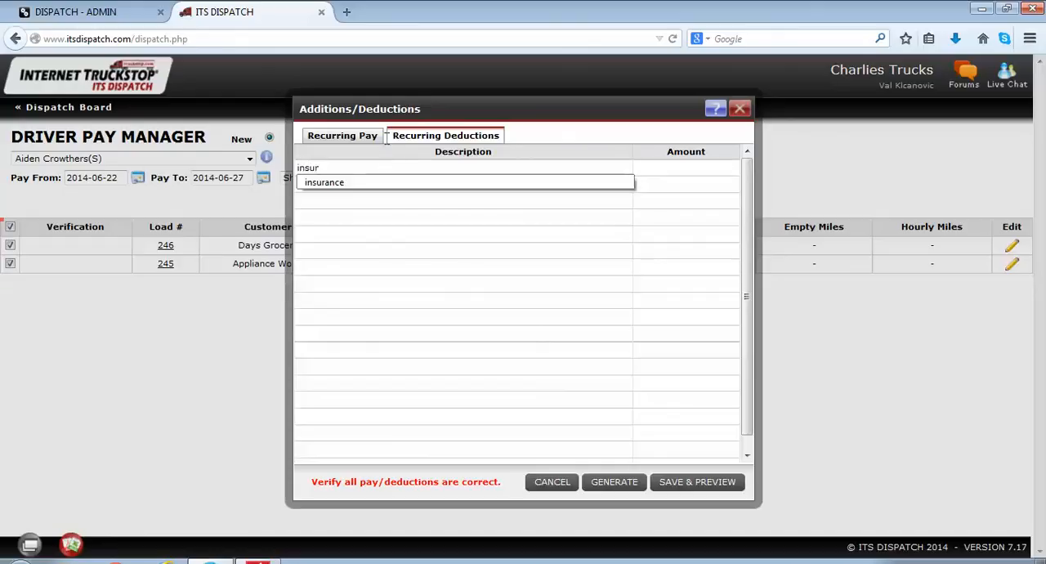
pyautogui.click(347, 183)
pyautogui.click(670, 167)
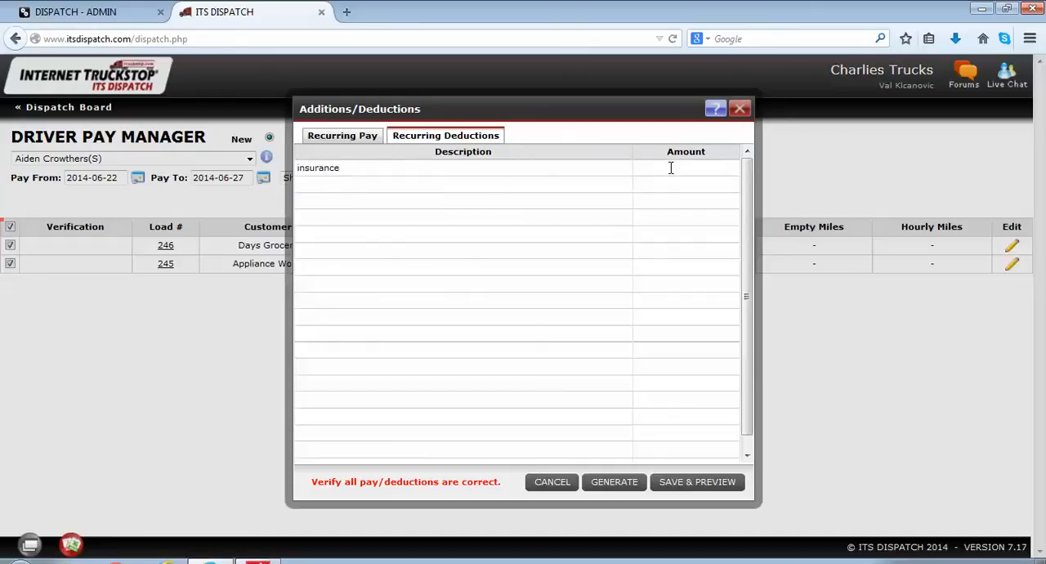
pyautogui.write('100')
# Step: Save the recurring items, open the Driver_Pay.pdf preview and review the load pay, recurring deduction and grand total
pyautogui.click(696, 485)
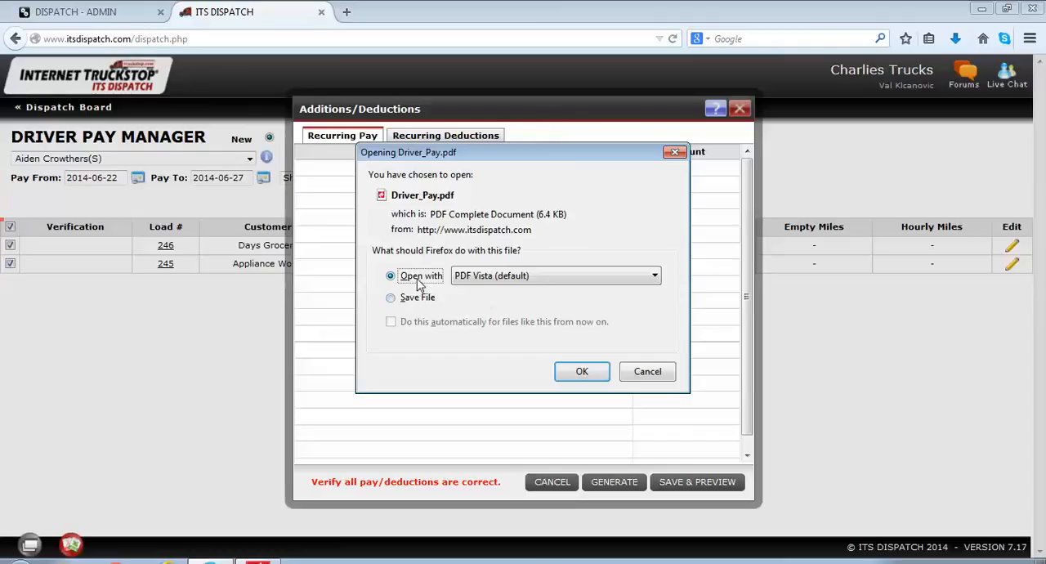
pyautogui.click(582, 372)
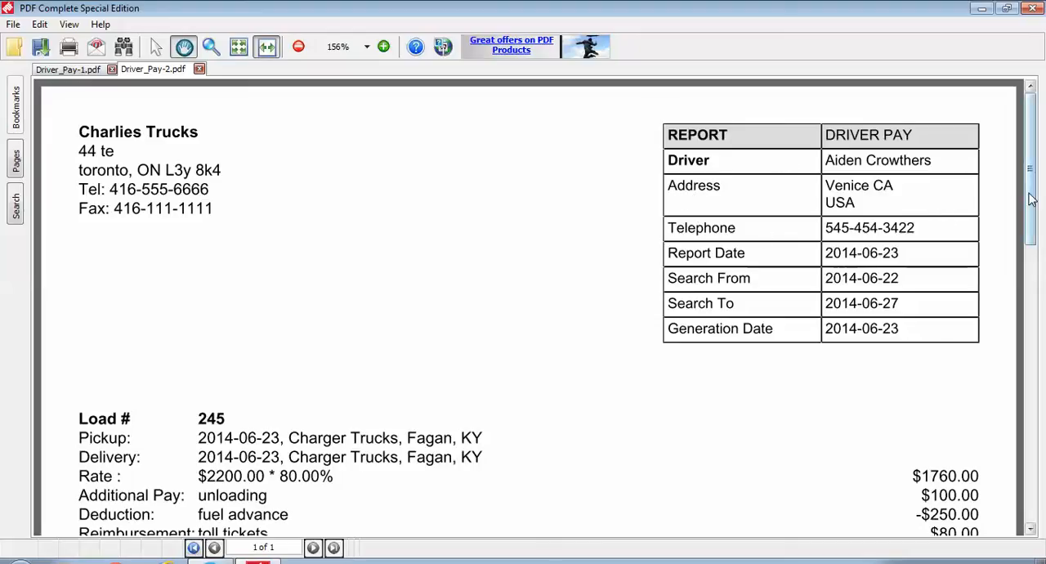
pyautogui.scroll(-3, 1031, 199)
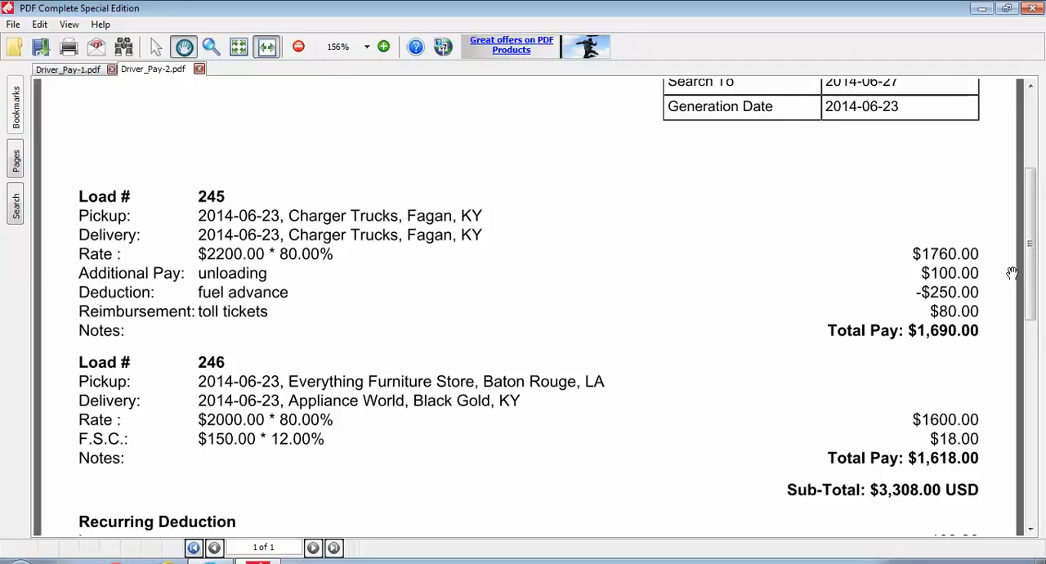
pyautogui.scroll(-3, 743, 354)
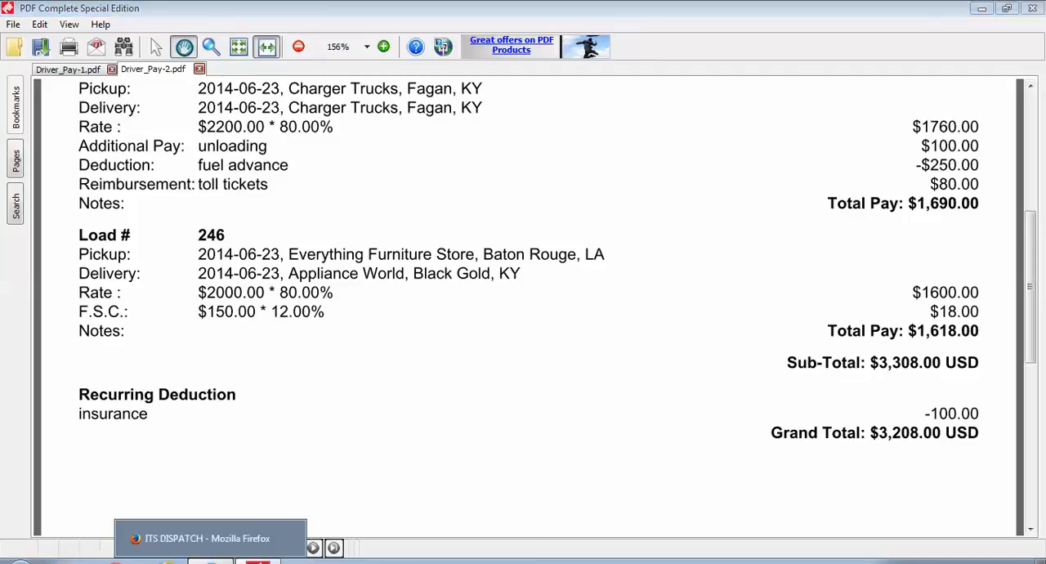
# Step: Return to ITS Dispatch and generate the driver pay for the selected loads, dismissing the PDF download
pyautogui.click(210, 562)
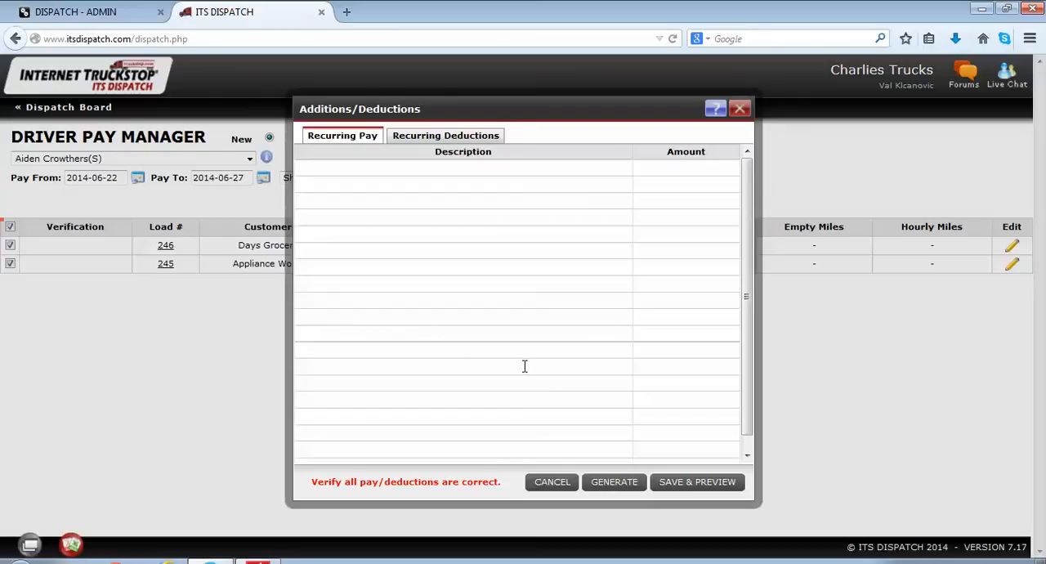
pyautogui.click(612, 484)
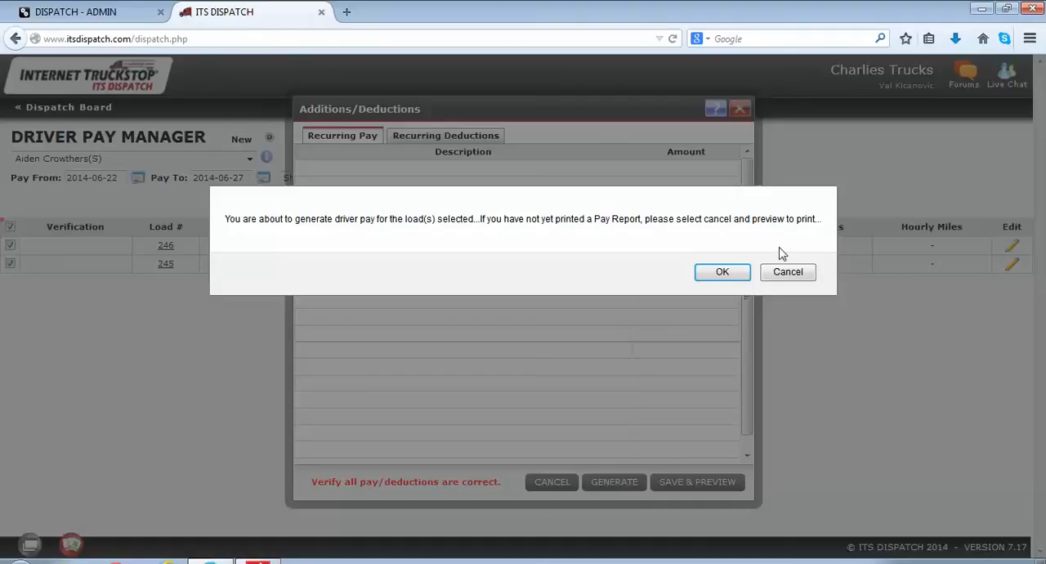
pyautogui.click(728, 273)
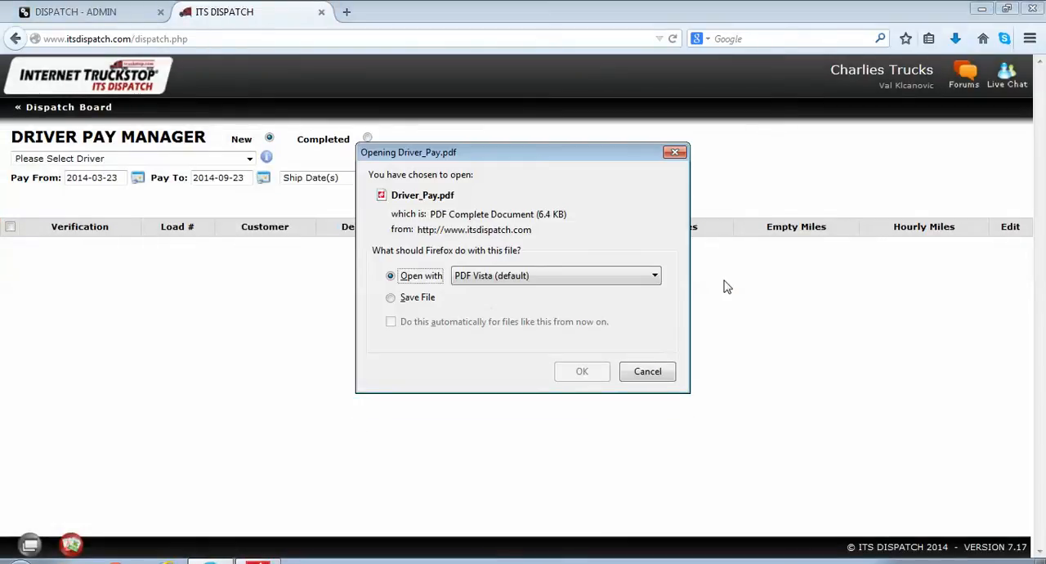
pyautogui.click(656, 371)
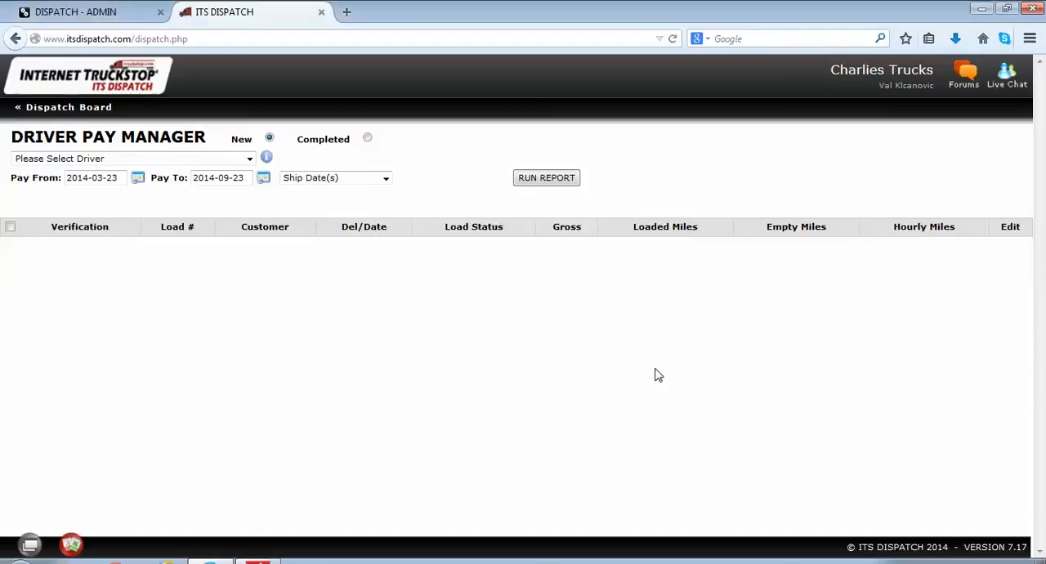
# Step: List the completed driver pay records for the same driver
pyautogui.click(368, 139)
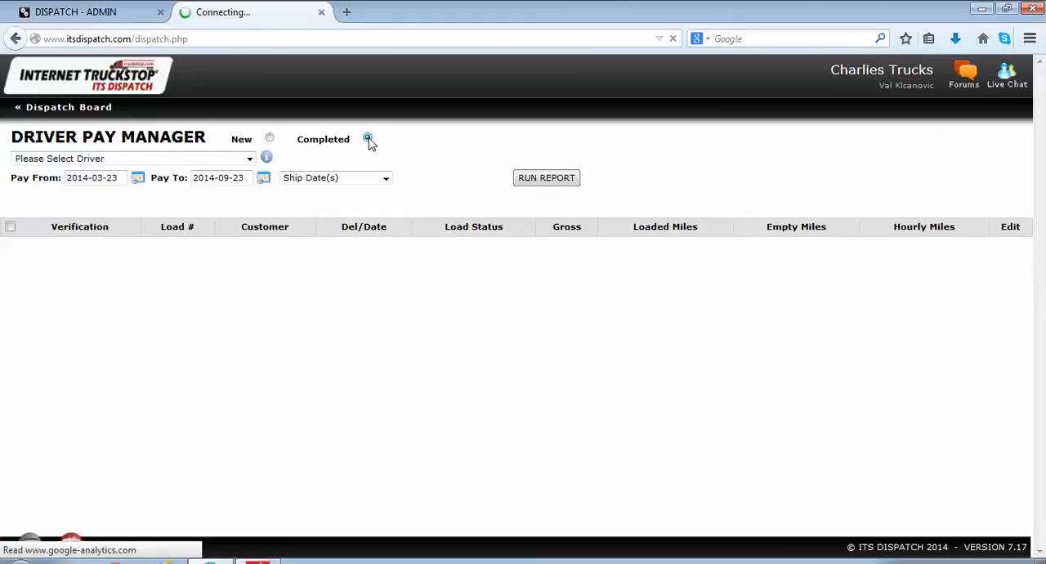
pyautogui.click(250, 161)
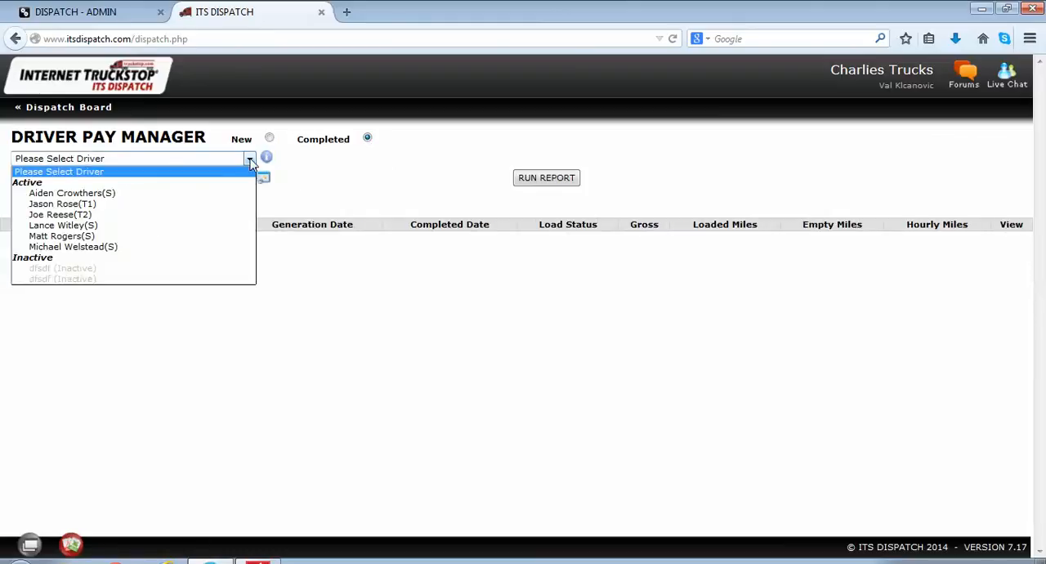
pyautogui.click(161, 193)
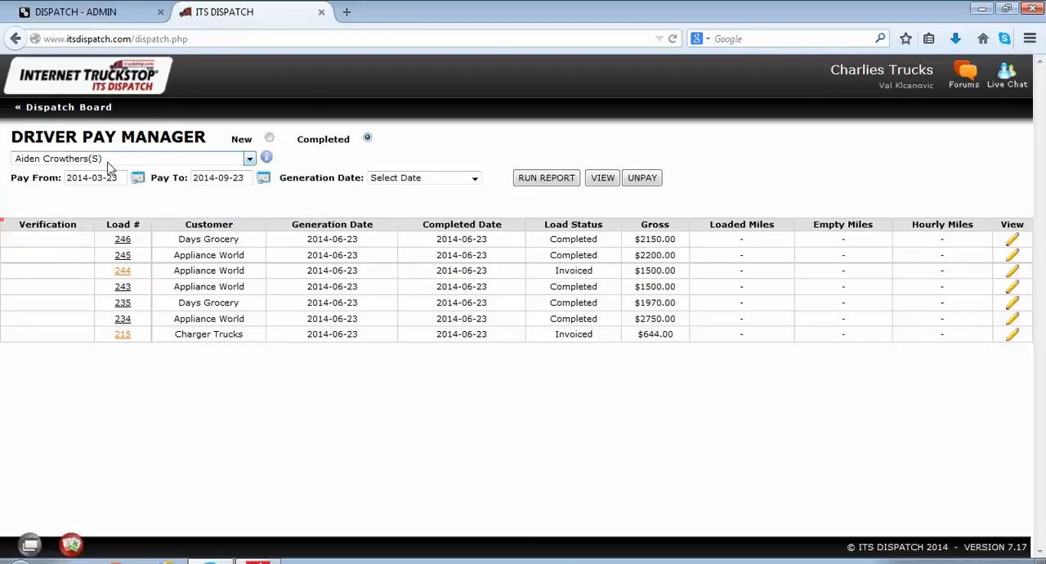
pyautogui.click(474, 179)
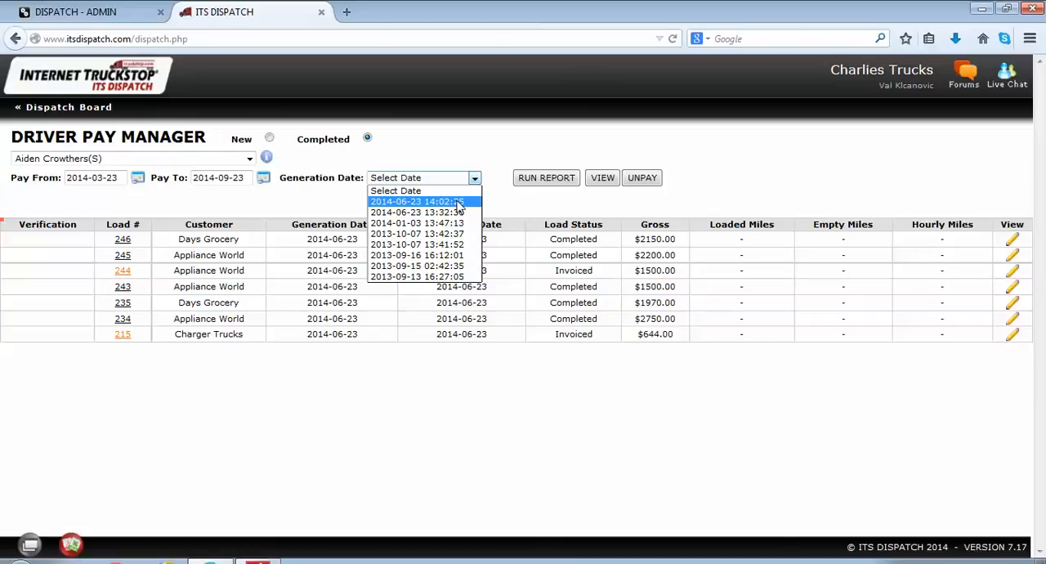
pyautogui.click(459, 202)
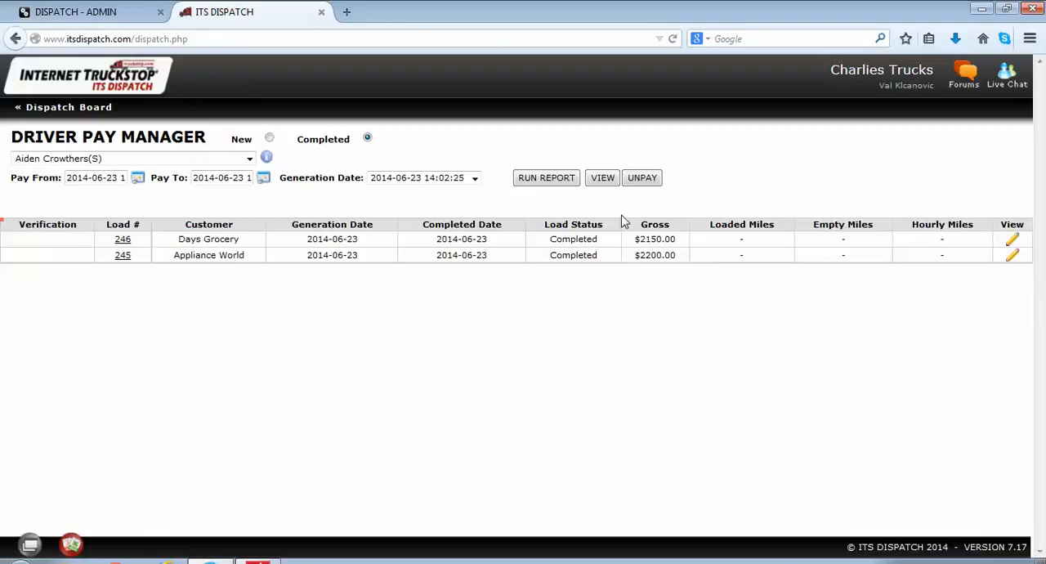
pyautogui.click(644, 179)
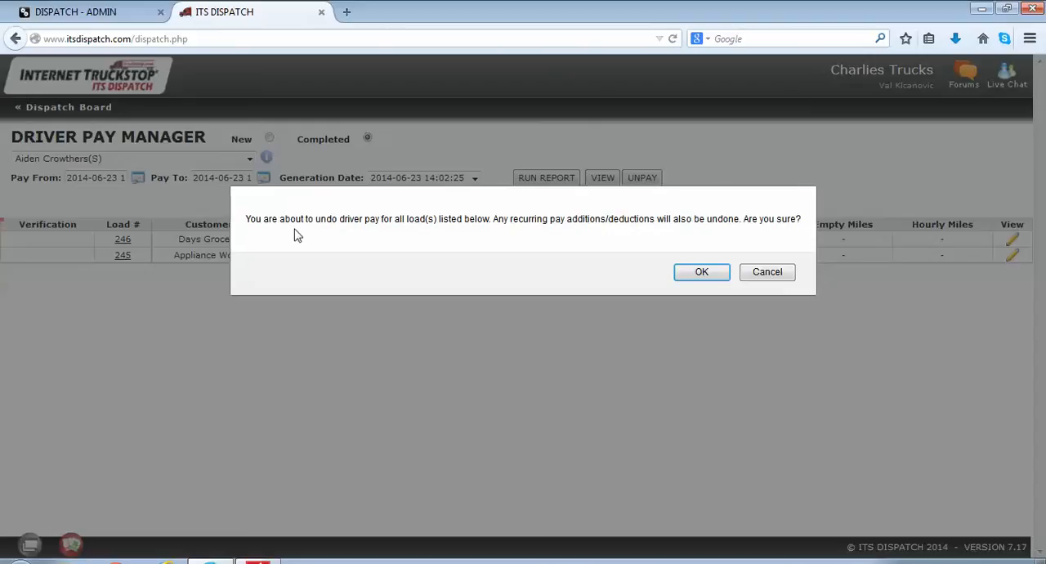
pyautogui.click(700, 275)
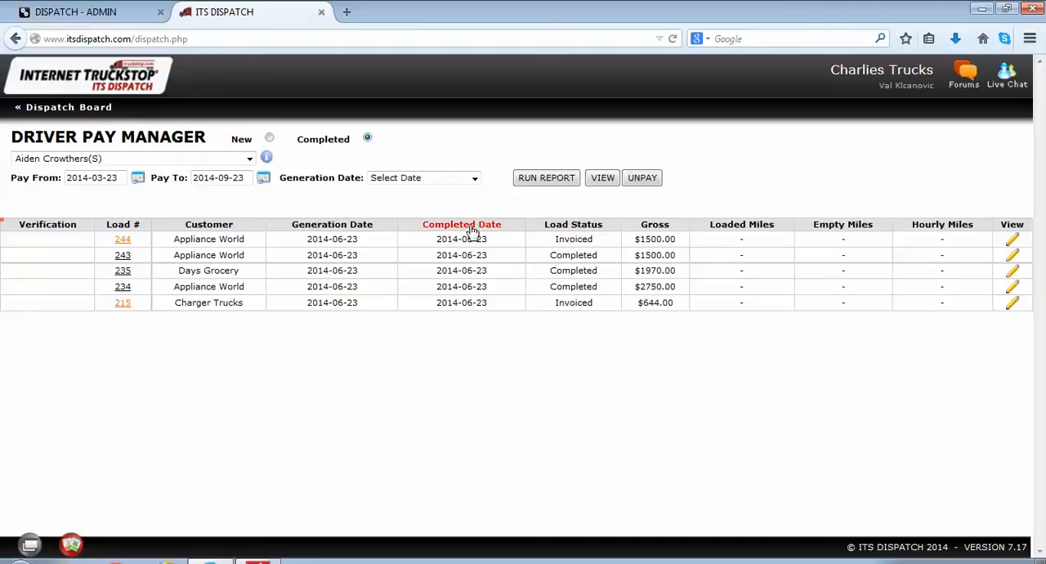
# Step: Run a report of the same driver's new, unpaid loads by ship date
pyautogui.click(270, 139)
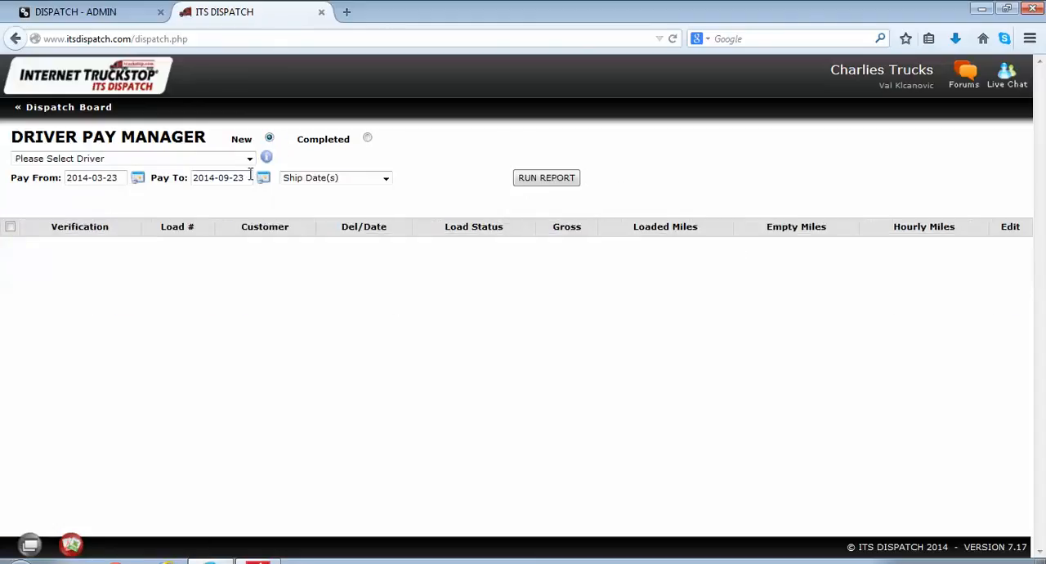
pyautogui.click(250, 159)
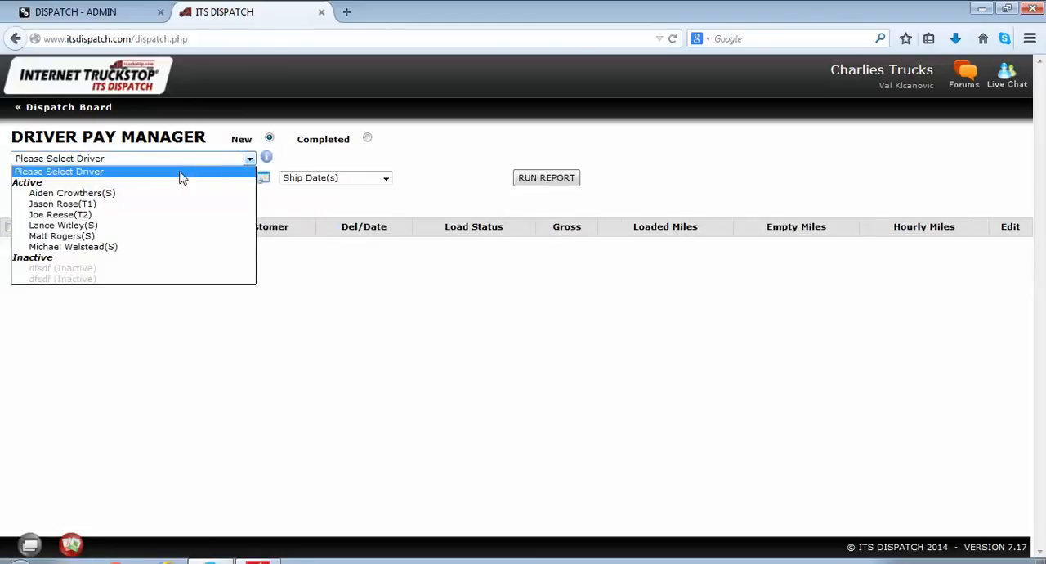
pyautogui.click(164, 195)
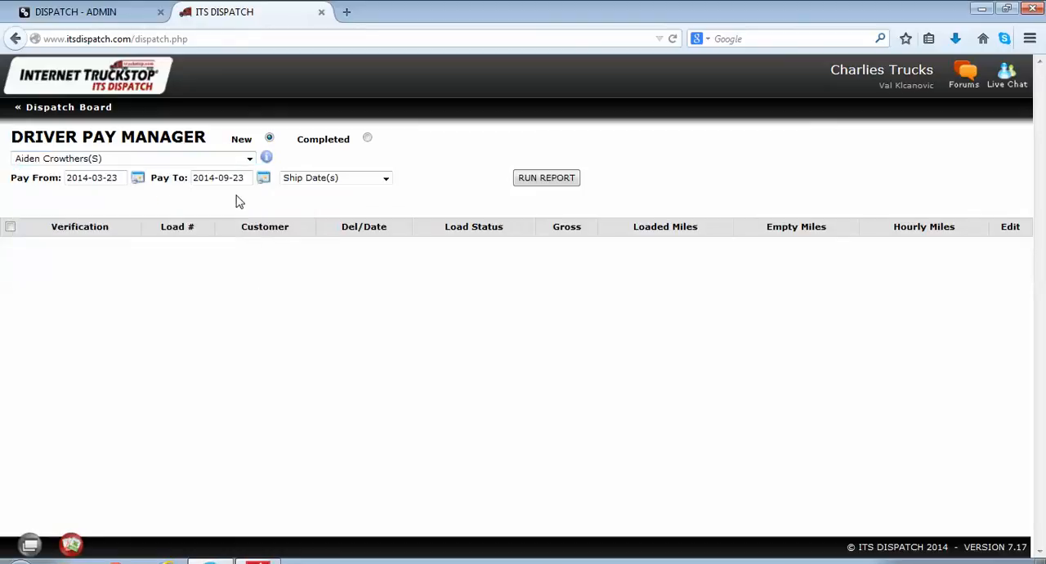
pyautogui.click(529, 181)
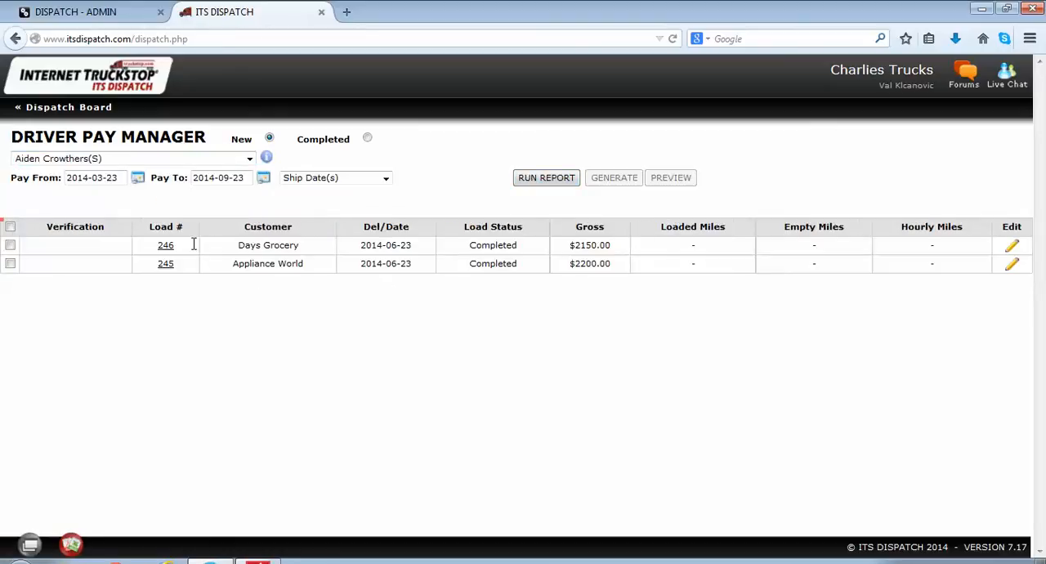